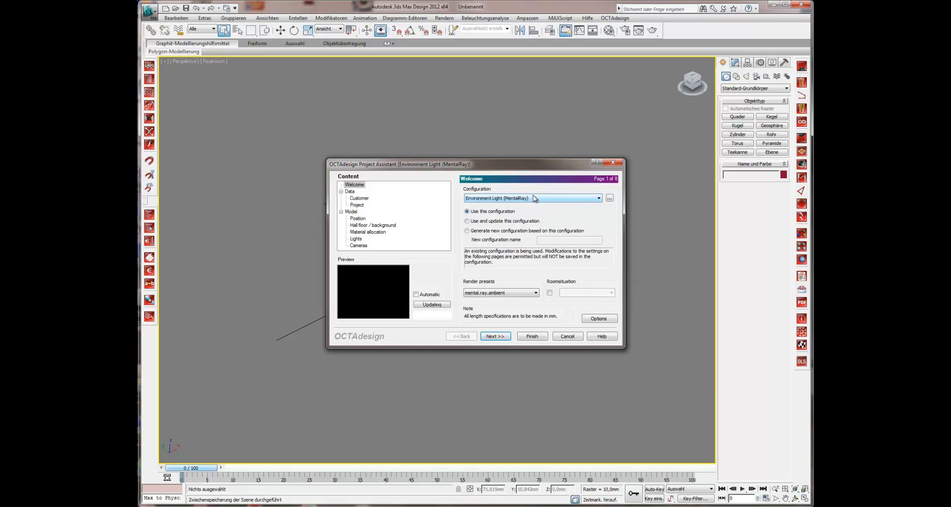
Keep the Environment Light (MentalRay) configuration for the project and continue to the customer data.
left_click(485, 198)
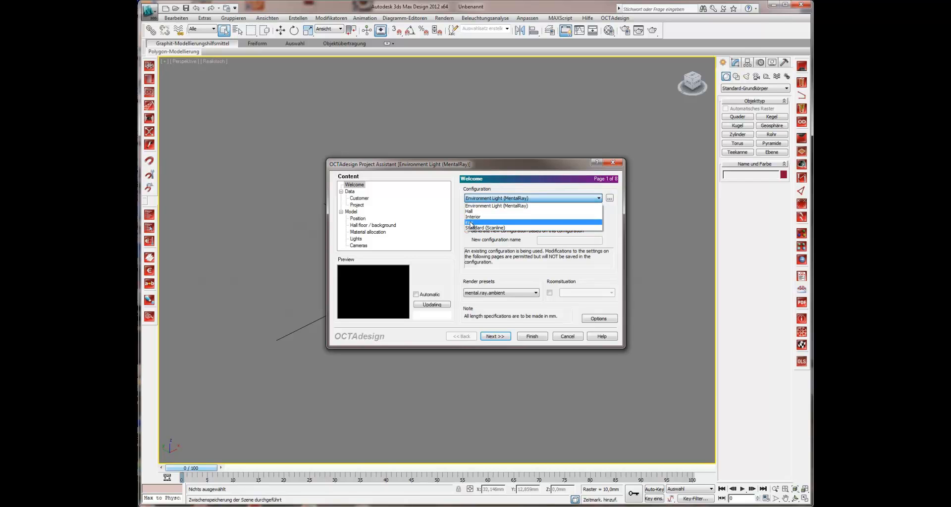
left_click(484, 198)
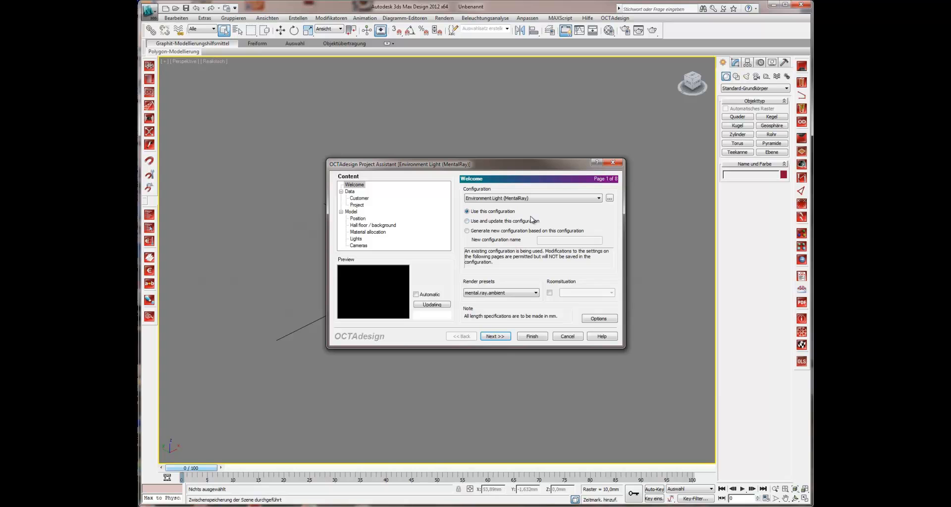
left_click(499, 337)
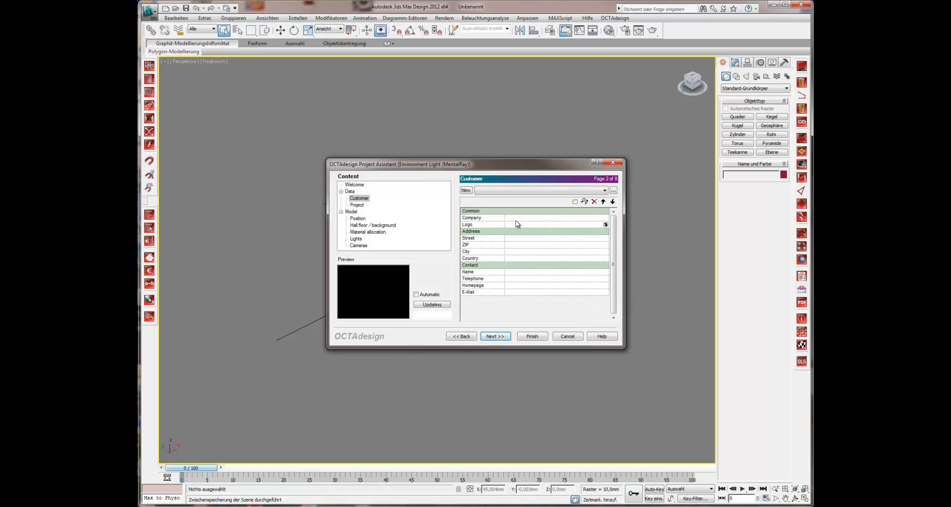
Load the stored OCTANORM customer record and continue to the project data.
left_click(543, 191)
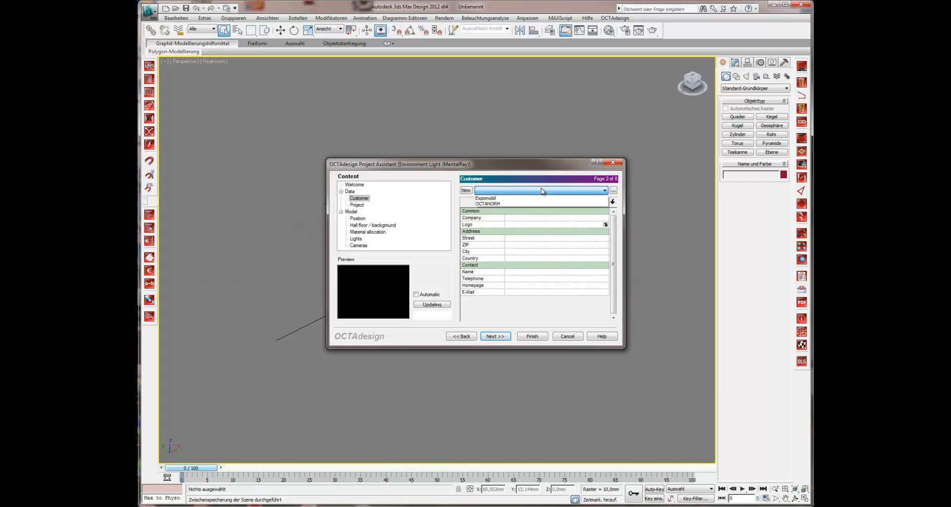
left_click(512, 204)
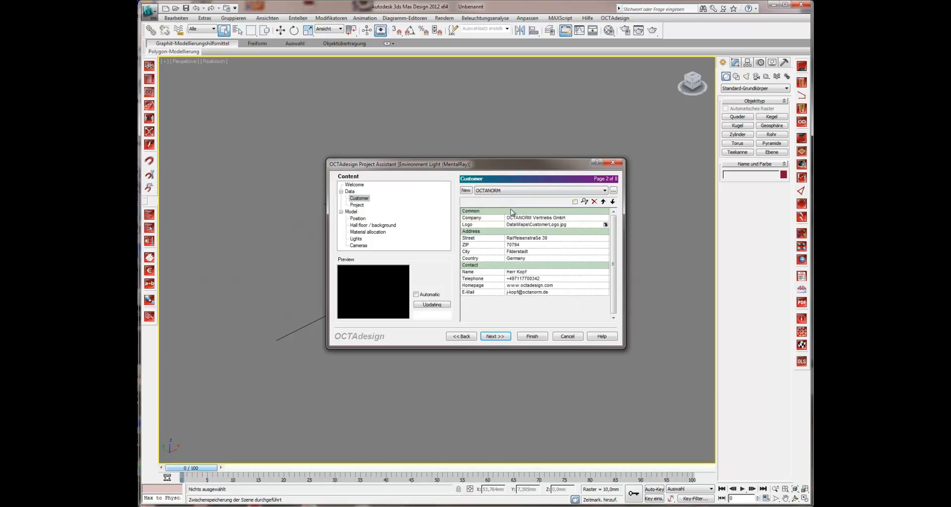
left_click(499, 339)
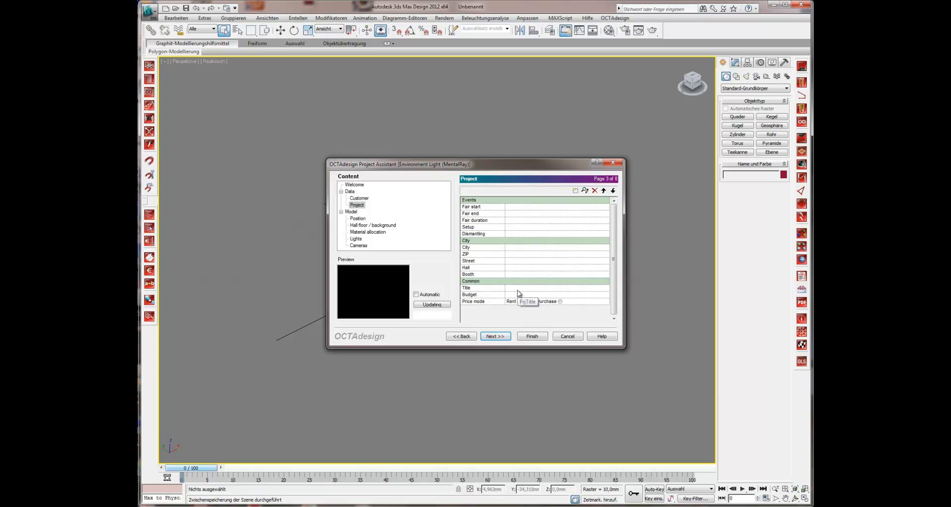
Accept the preset project data, stand position and hall floor settings, continuing to the material allocation.
left_click(498, 339)
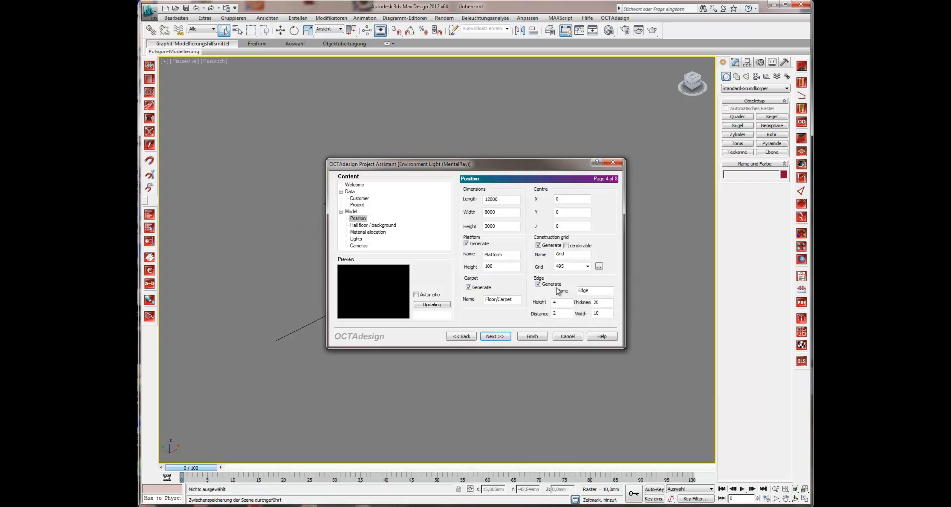
left_click(496, 337)
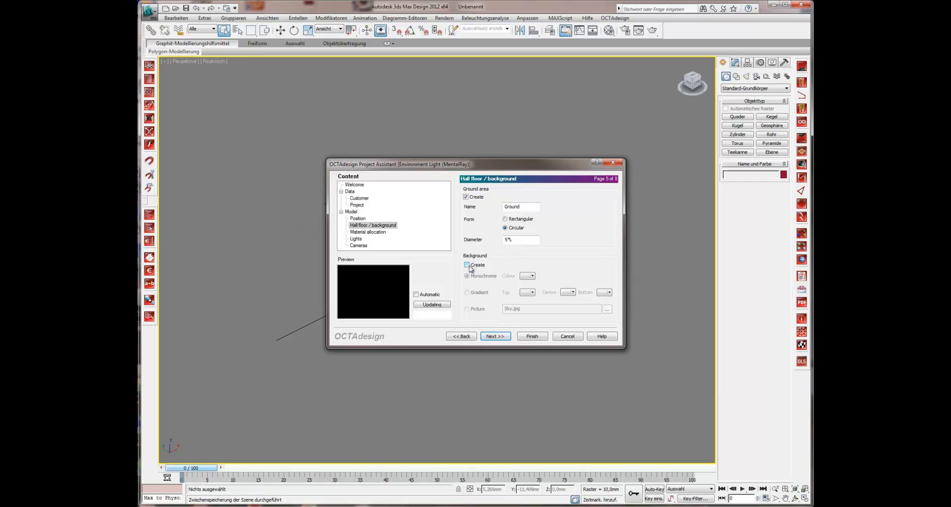
left_click(497, 336)
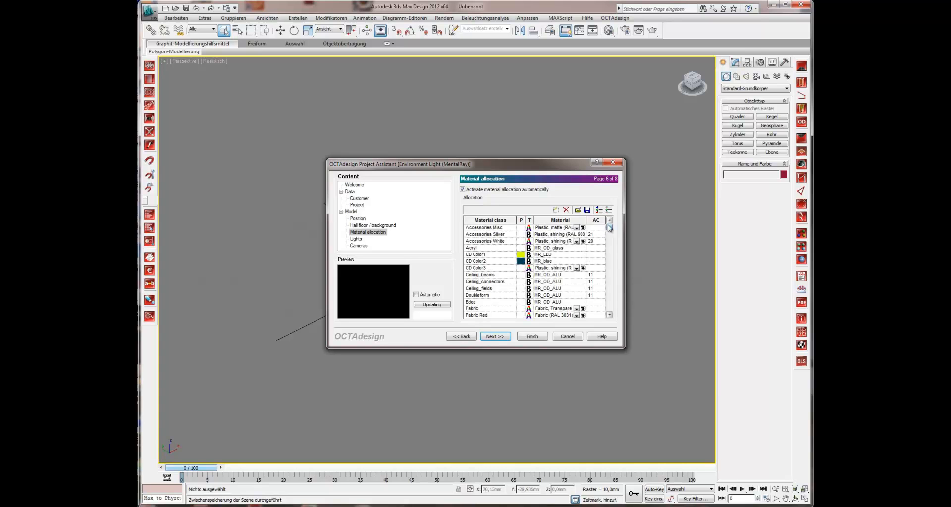
Review the material allocation list, accept the preset lights and cameras, and finish the assistant to generate the scene.
left_click_drag(610, 231, 605, 298)
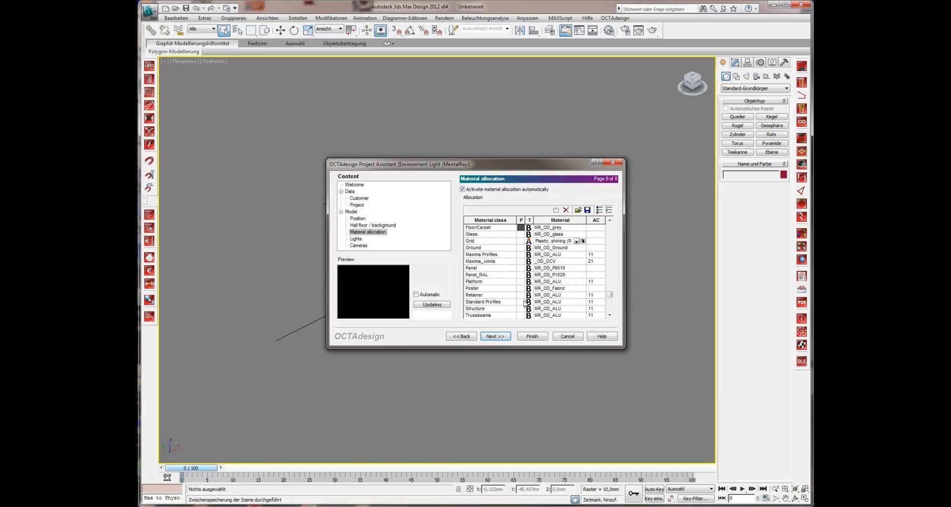
left_click(489, 338)
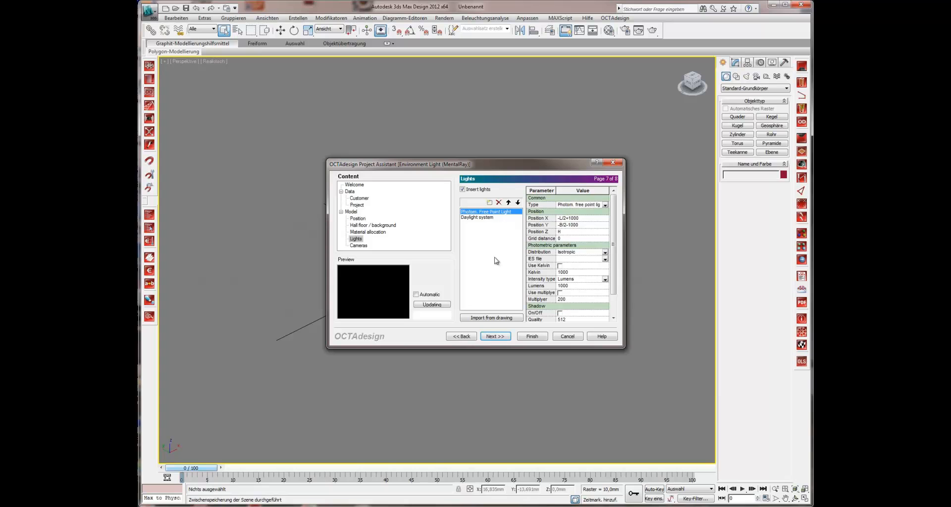
left_click(497, 337)
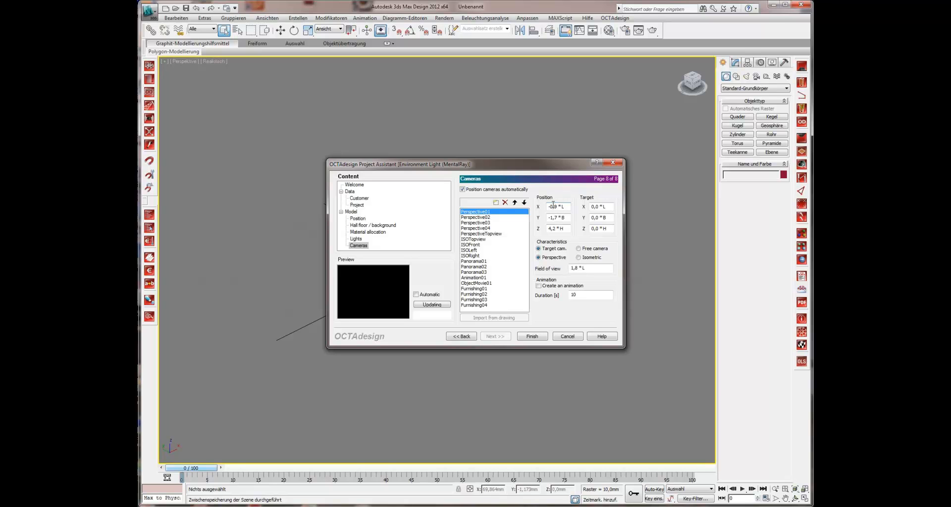
left_click(532, 337)
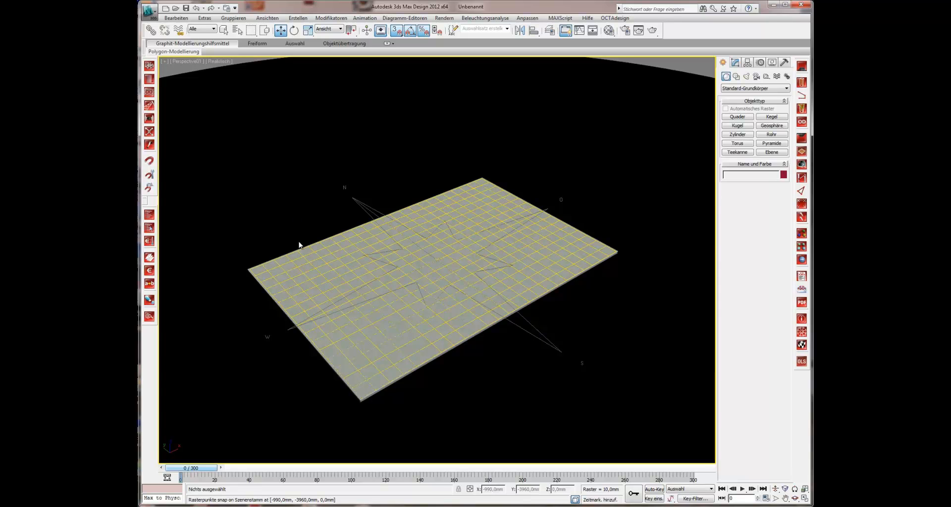
Change the perspective viewport's display style from realistic to shaded (Schattiert).
left_click(218, 63)
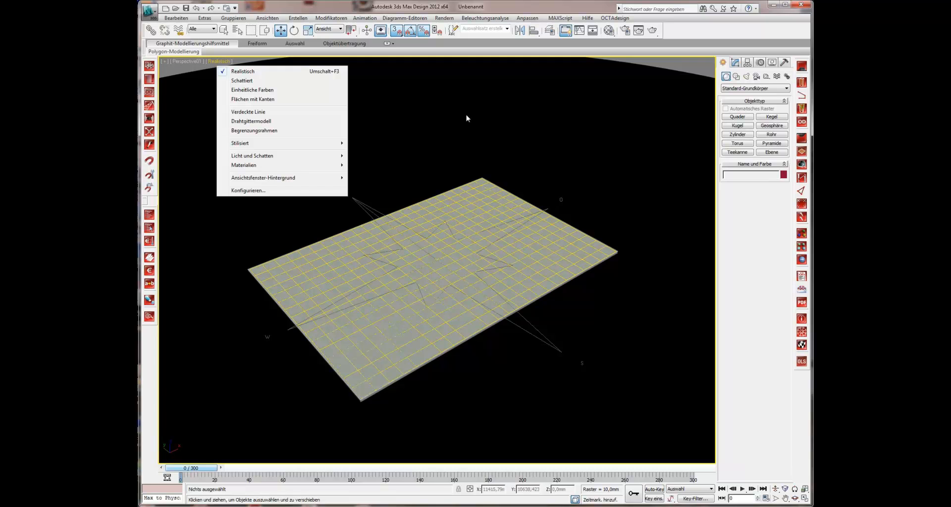
left_click(239, 81)
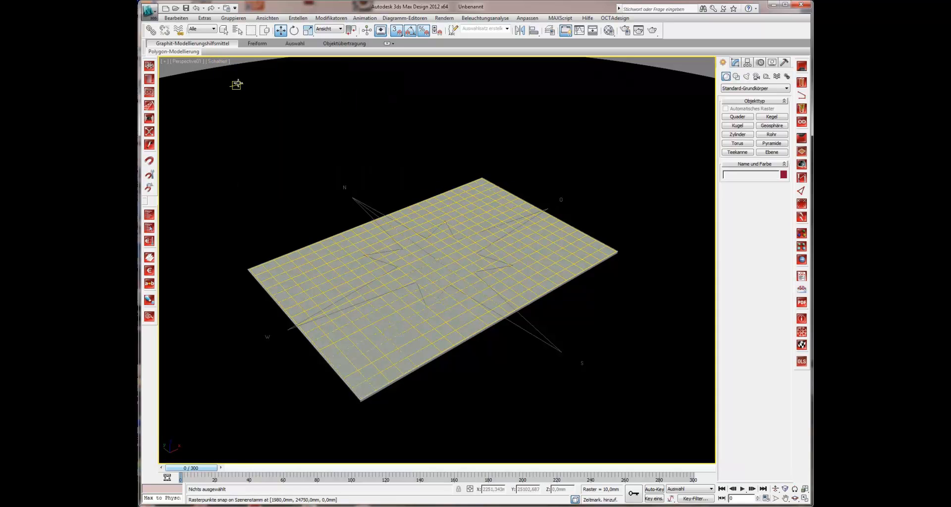
mouse_move(283, 99)
middle_mouse_down()
mouse_move(305, 100)
mouse_move(297, 95)
middle_mouse_up()
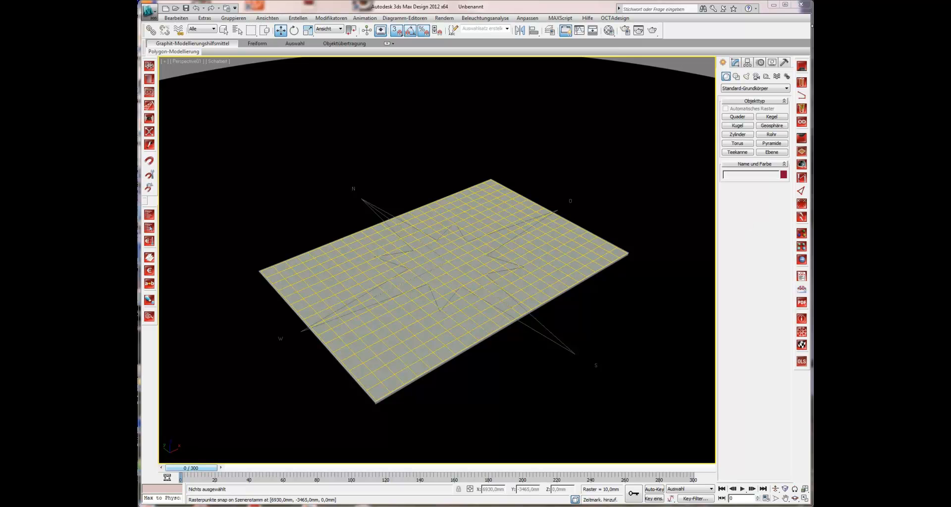
Start a system wall using the 1_Fabric Wall configuration from the MY Walls group.
left_click(801, 82)
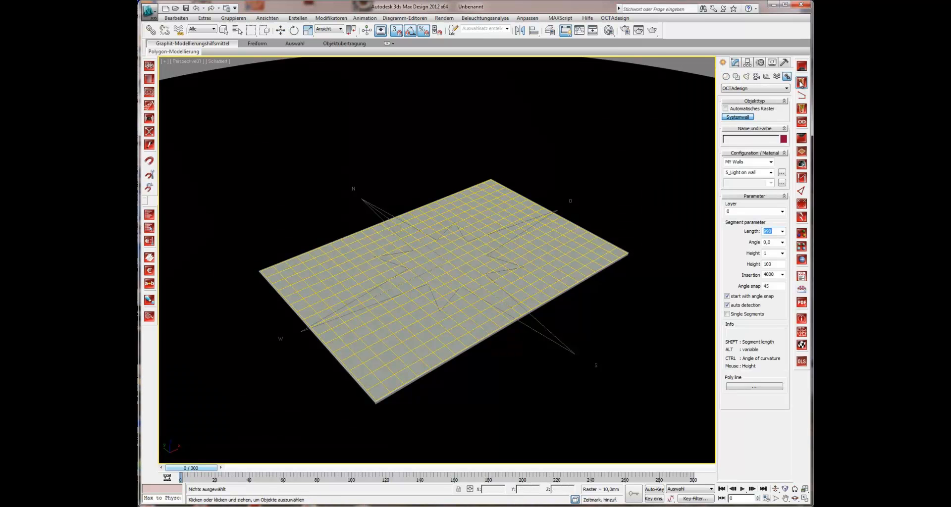
left_click(770, 162)
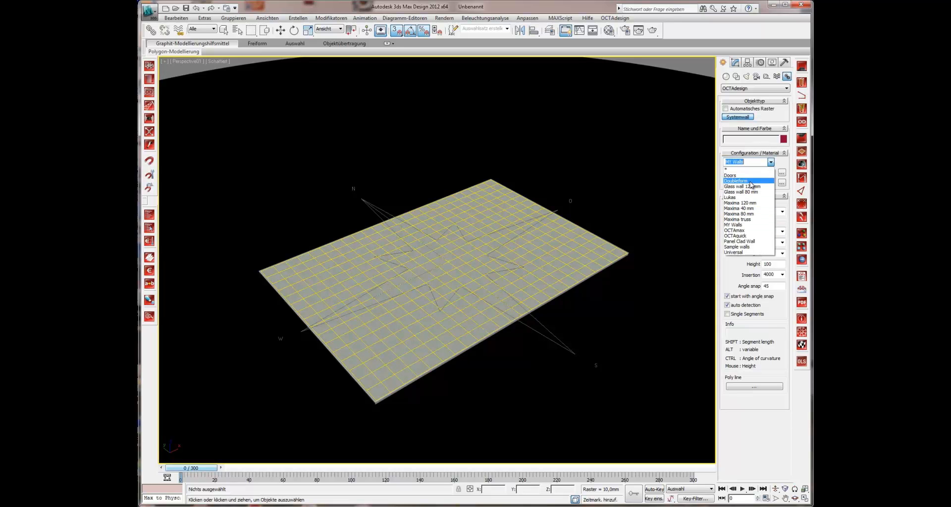
left_click(740, 225)
left_click(770, 172)
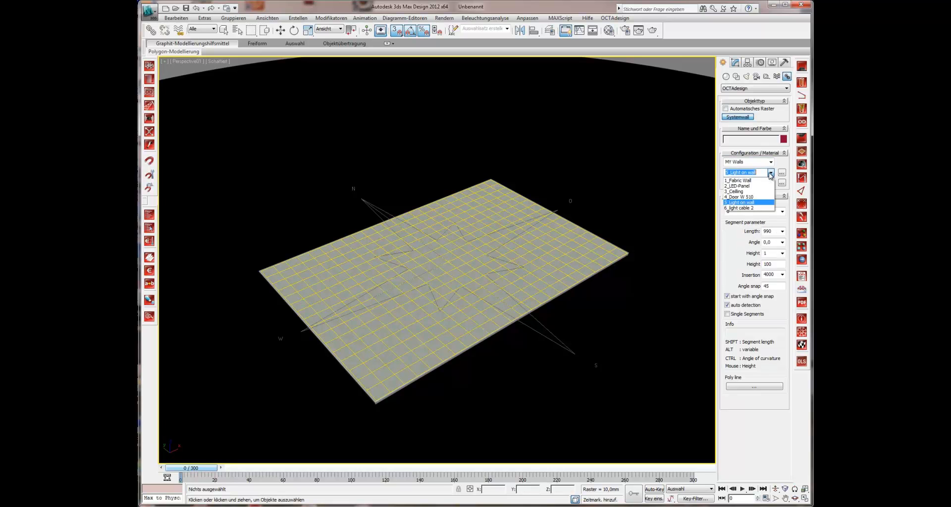
left_click(752, 182)
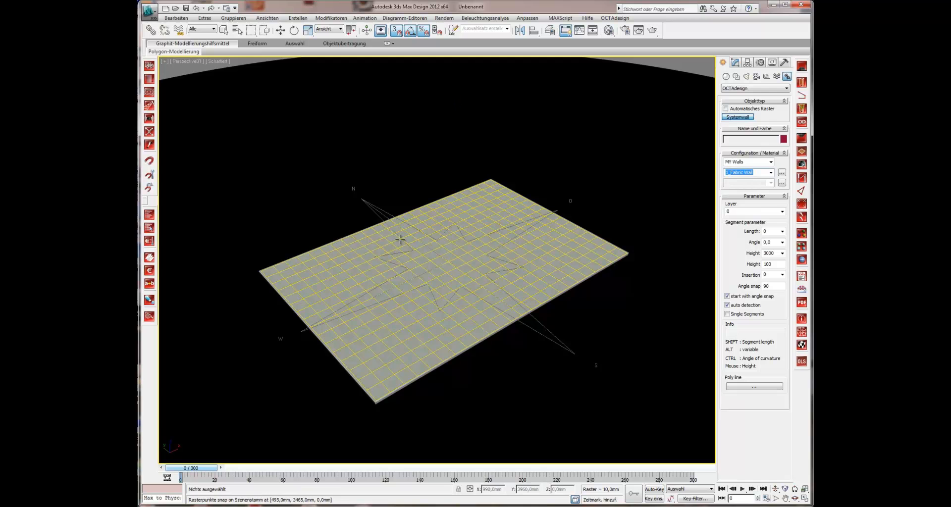
Draw a closed rectangular fabric wall block of 3960 by 495 mm along the platform's west side.
left_click(381, 382)
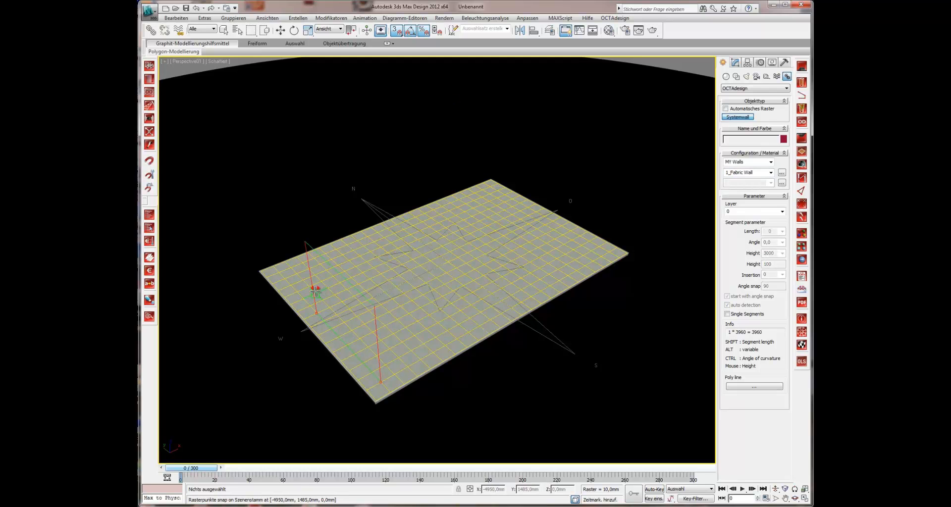
left_click(317, 311)
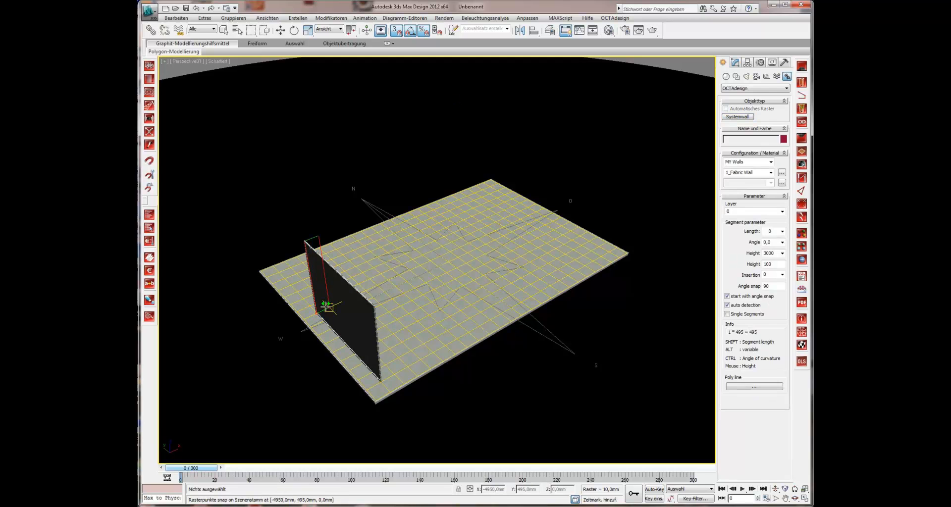
left_click(393, 375)
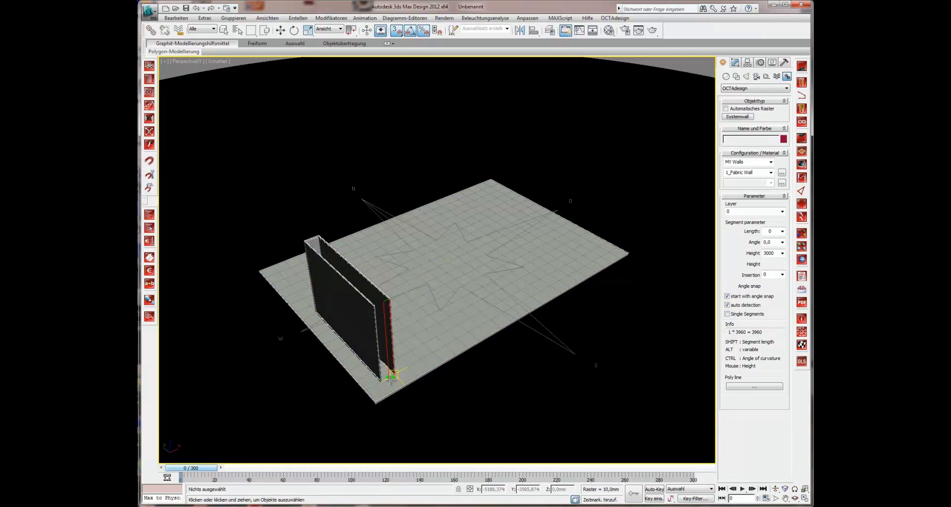
left_click(383, 383)
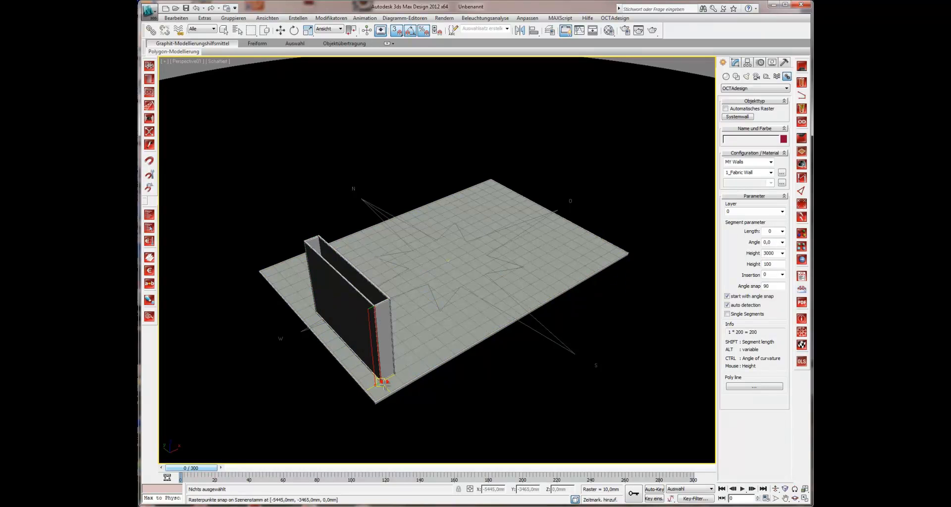
right_click(383, 383)
Draw a closed fabric wall block of 3960 by 495 mm near the platform's northwest corner, parallel to the north edge.
left_click(286, 277)
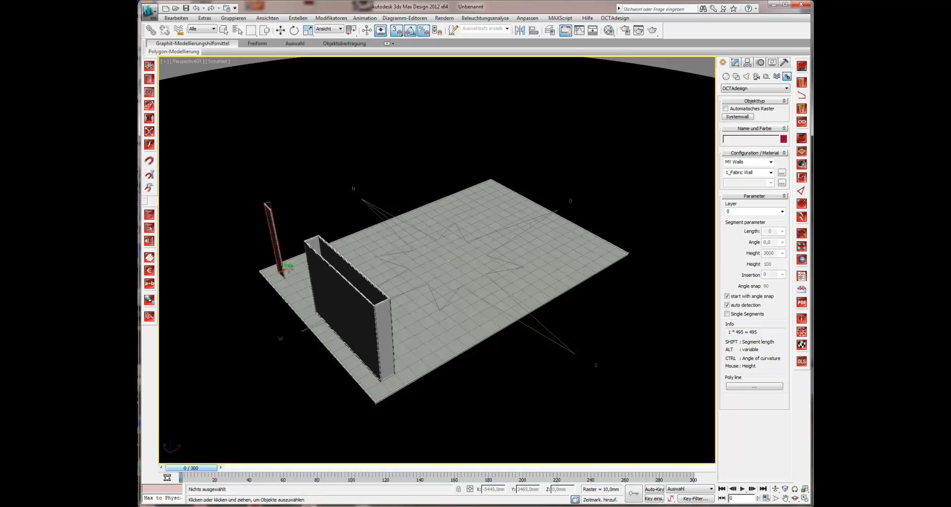
left_click(377, 231)
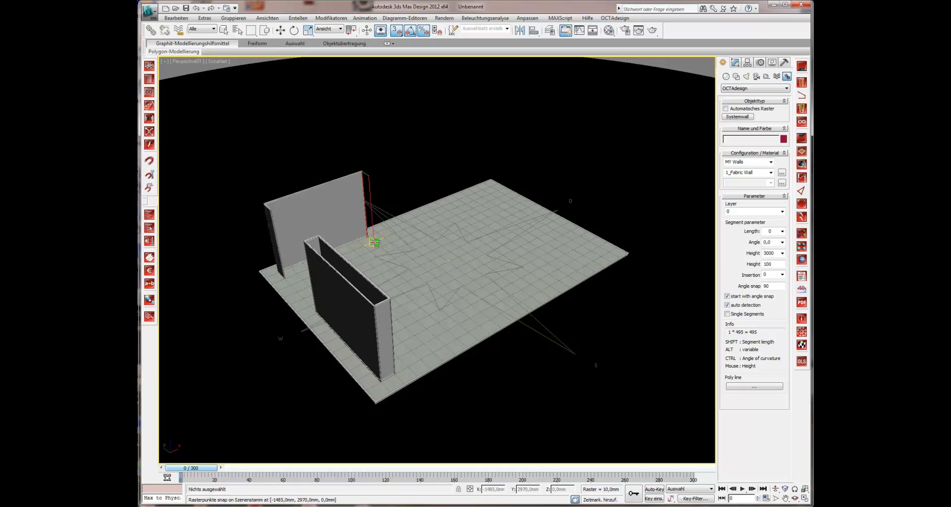
right_click(283, 277)
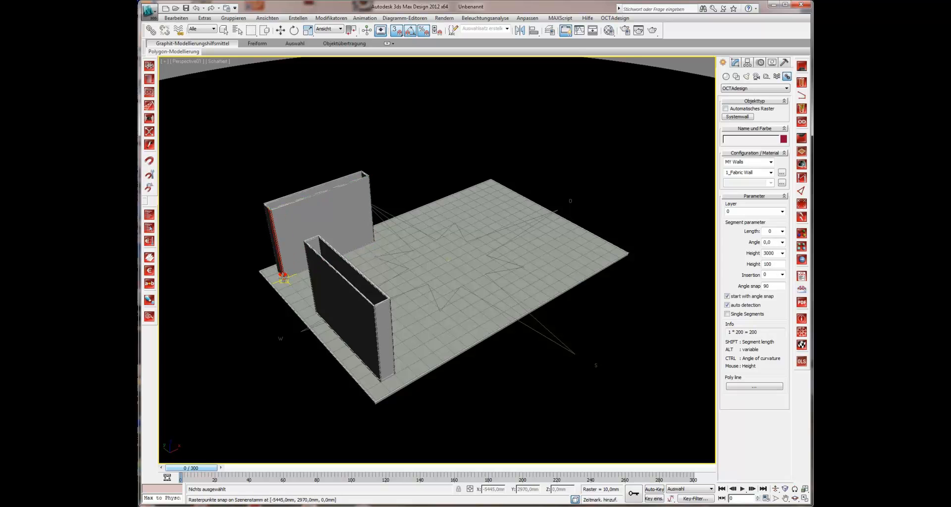
Draw a closed fabric wall block of 3960 by 990 mm along the north edge near the platform's northeast corner.
left_click(493, 192)
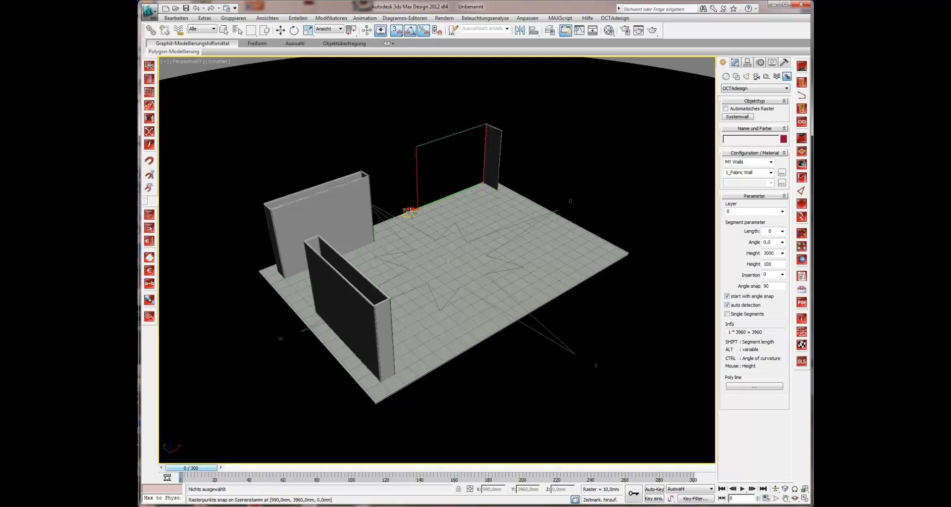
left_click(430, 217)
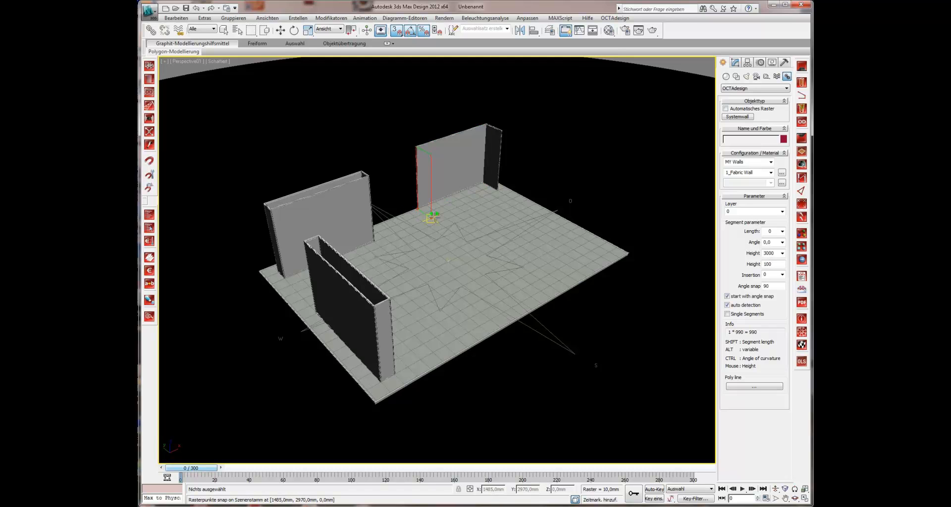
left_click(493, 187)
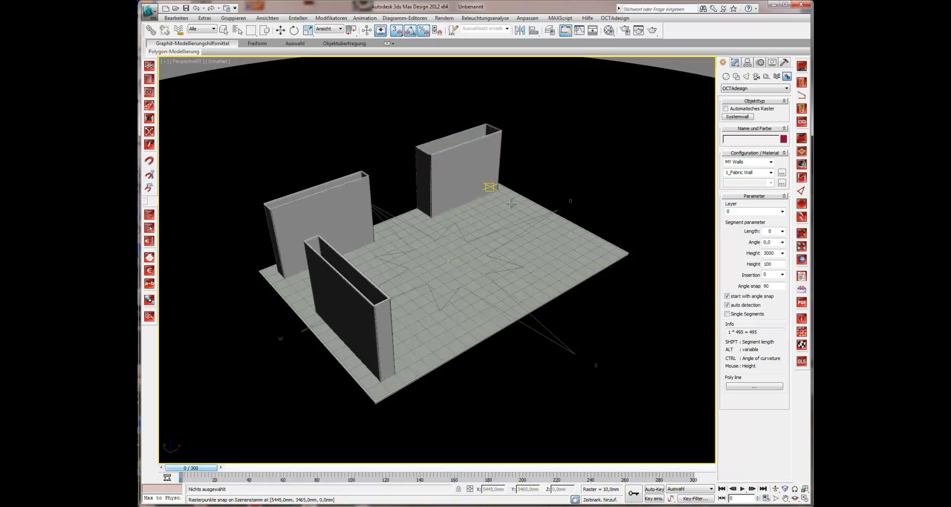
Draw a closed fabric wall block of about 3960 by 990 mm along the platform's east side.
left_click(609, 251)
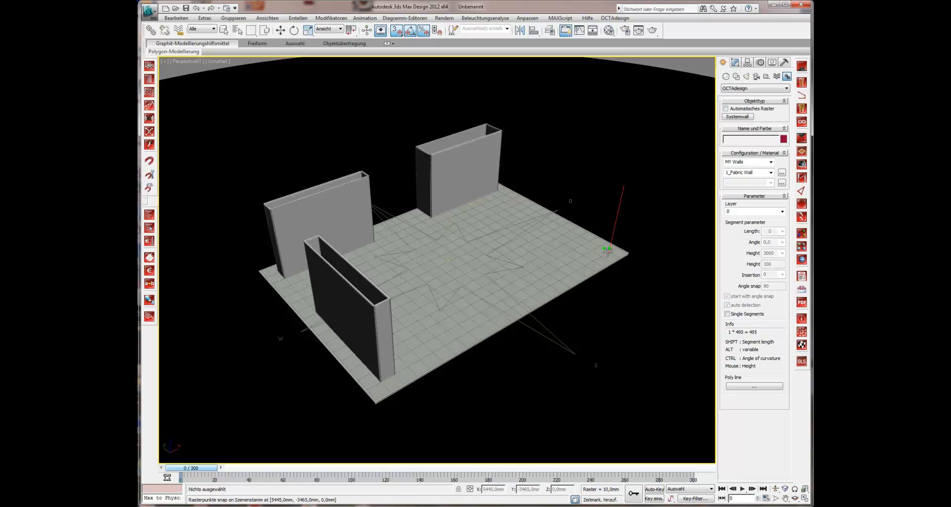
left_click(533, 211)
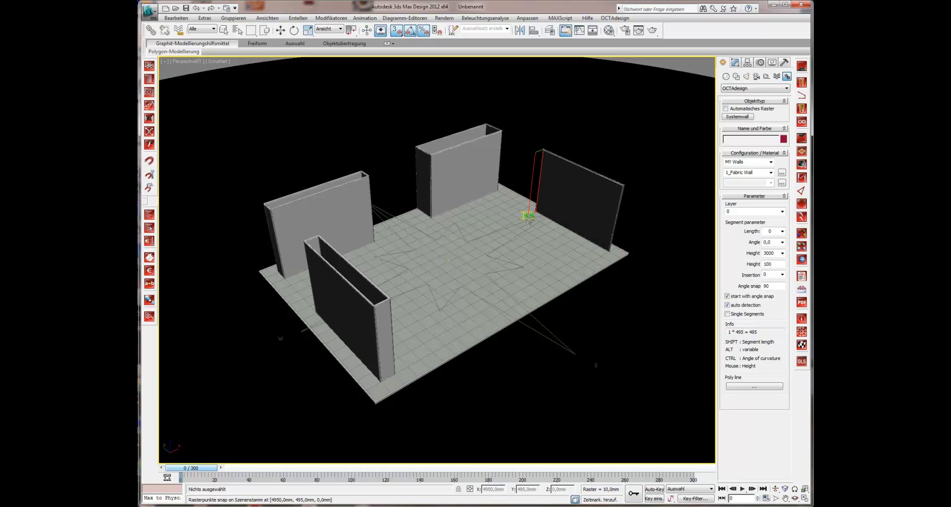
left_click(600, 258)
right_click(608, 250)
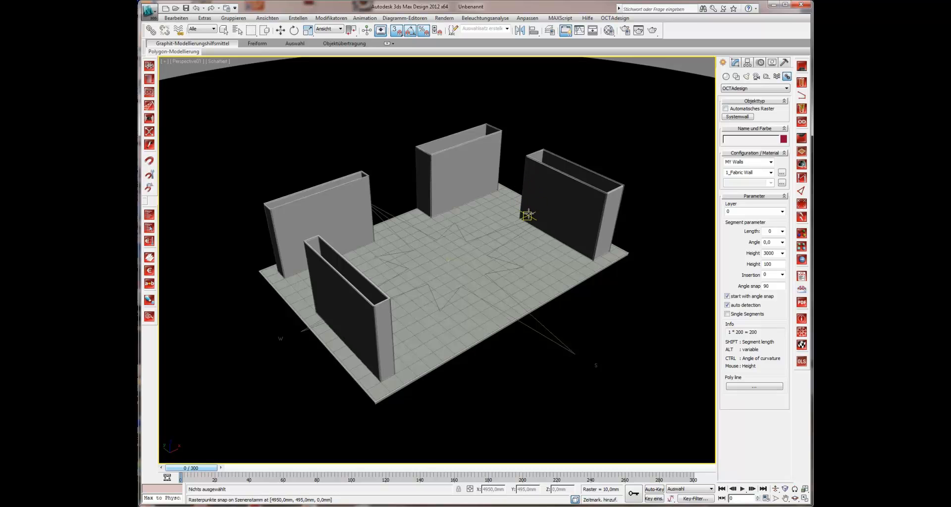
Switch the viewport to the top view and frame the whole platform with its four wall blocks.
key("t")
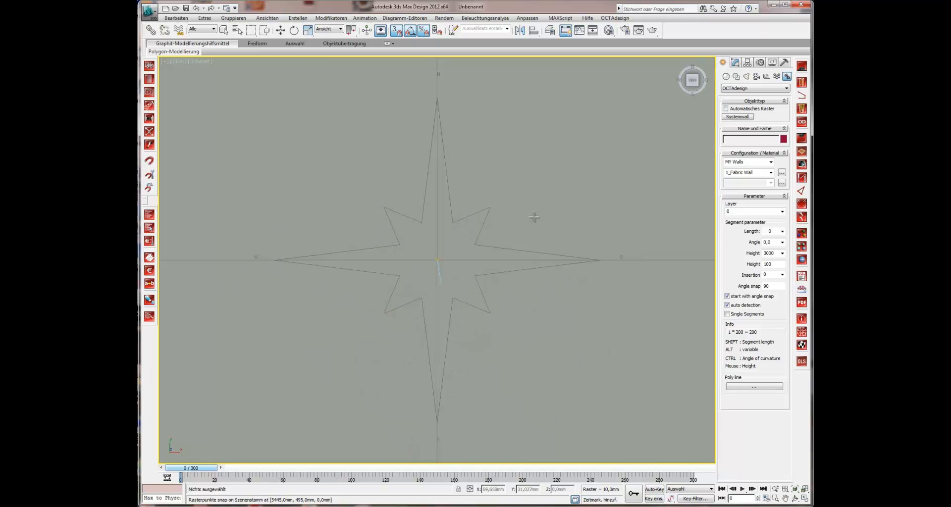
key("z")
scroll(523, 218, "up", 2)
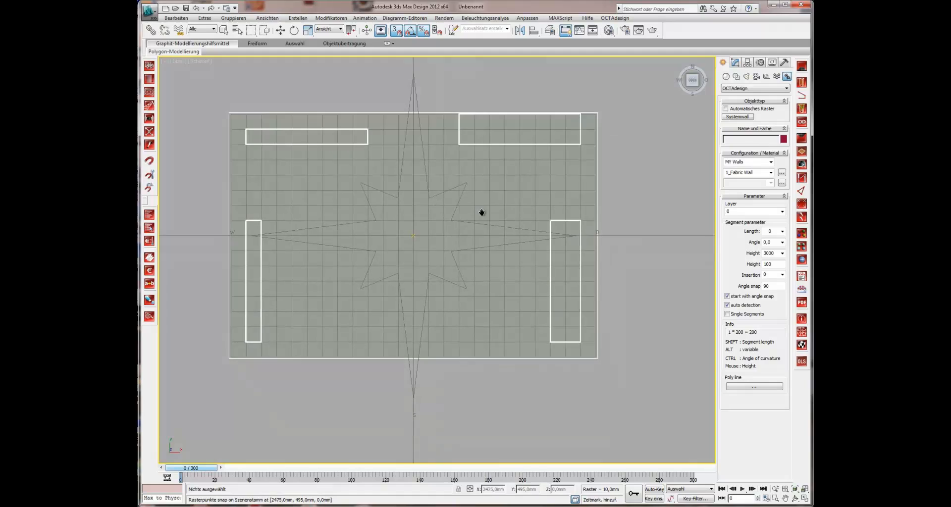
Move both western corner extrusions of the east wall block 495 mm east, reducing the block to 3960 by 495 mm.
middle_click_drag(497, 215, 403, 193)
scroll(403, 193, "down", 2)
left_click(224, 30)
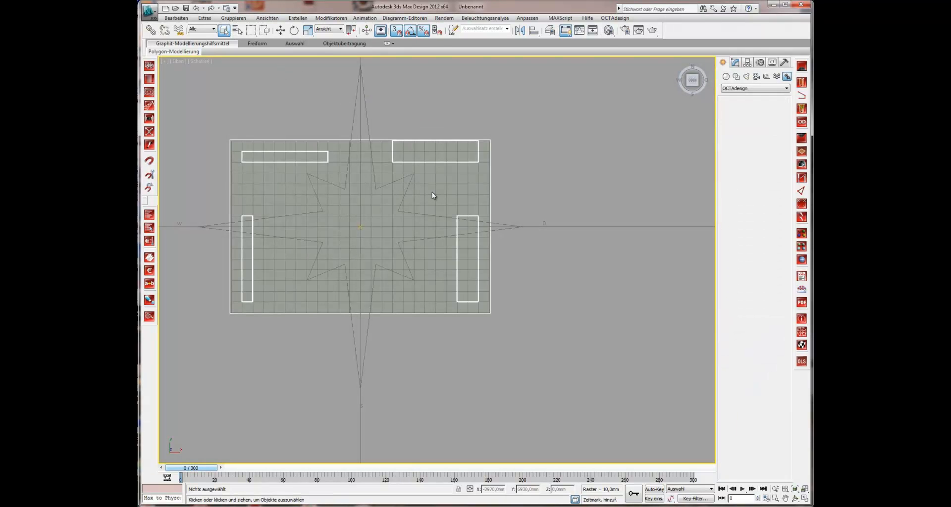
left_click_drag(445, 204, 461, 308)
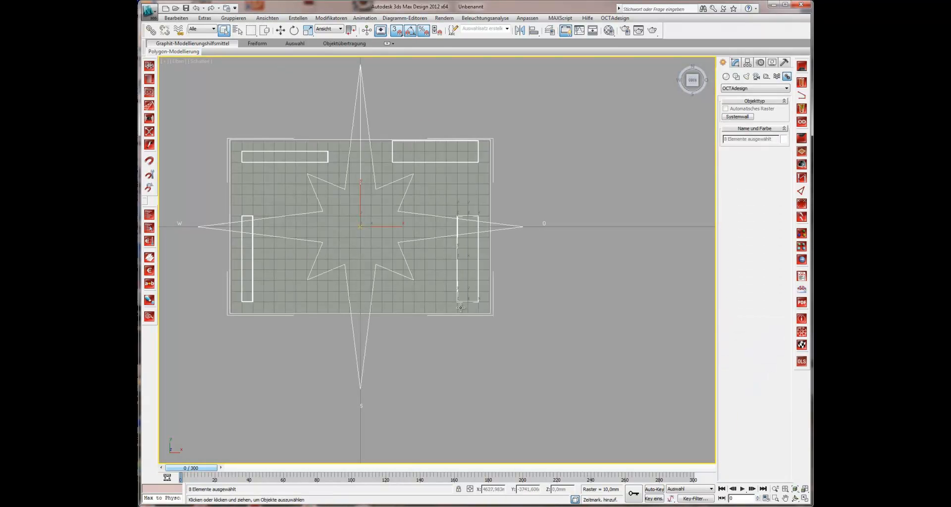
left_click(280, 30)
scroll(481, 244, "up", 3)
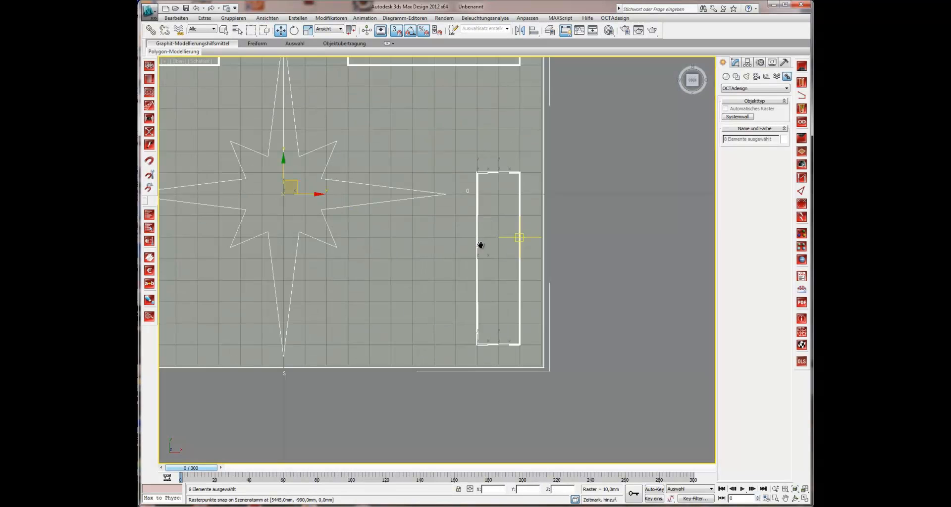
scroll(491, 202, "up", 3)
left_click(537, 115)
left_click(518, 89)
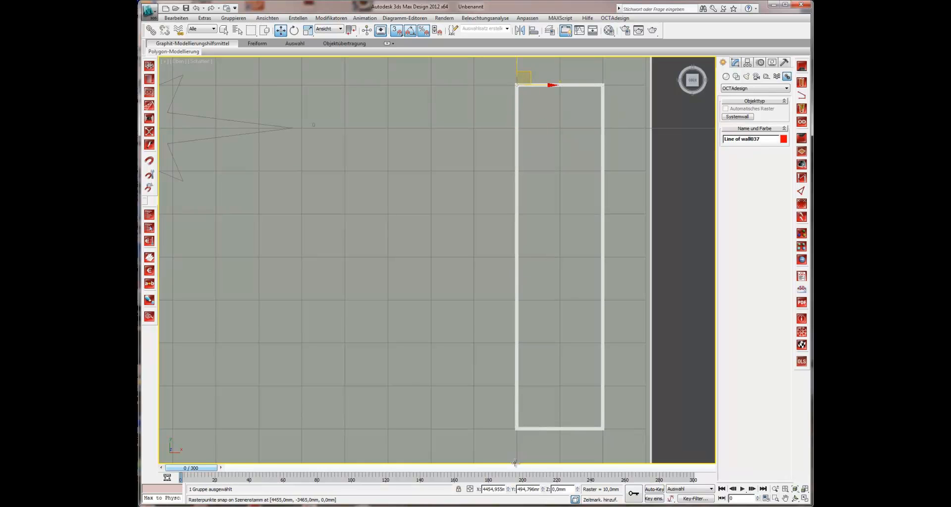
left_click(515, 429, "ctrl")
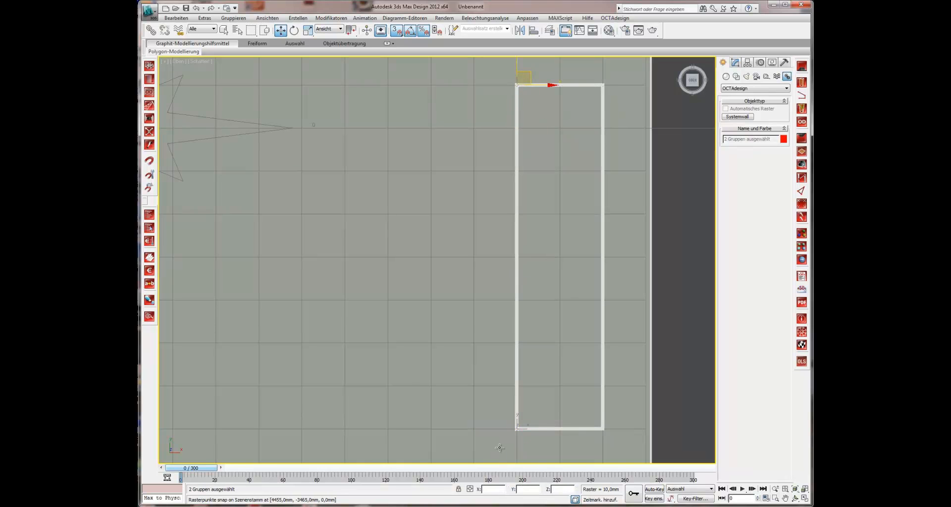
left_click_drag(545, 86, 564, 84)
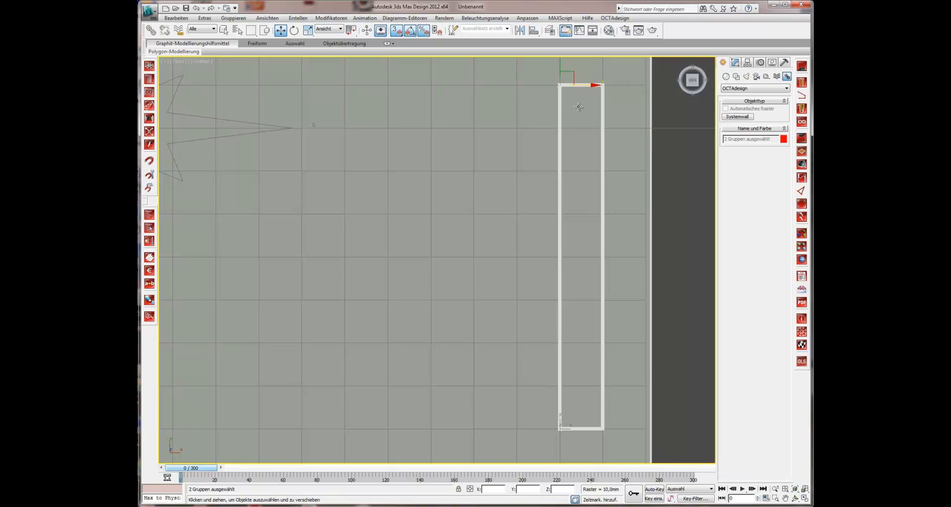
Switch the viewport to the Animation01 camera and reposition it to view the whole stand from above the southwest corner.
key("c")
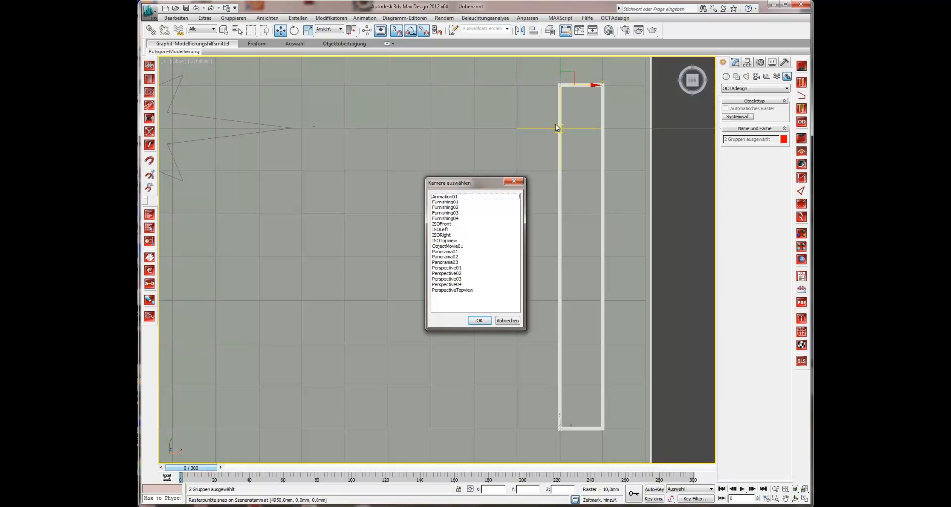
double_click(444, 199)
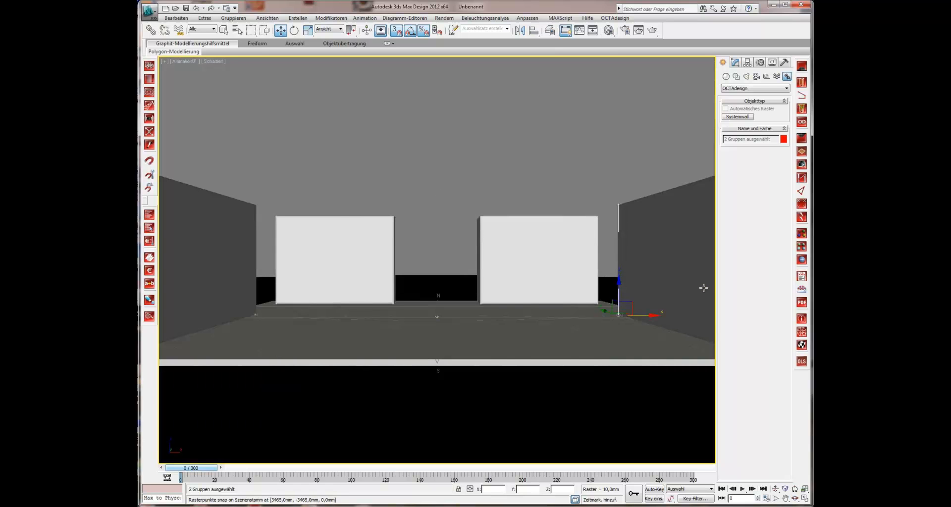
left_click(795, 499)
left_click_drag(558, 346, 585, 376)
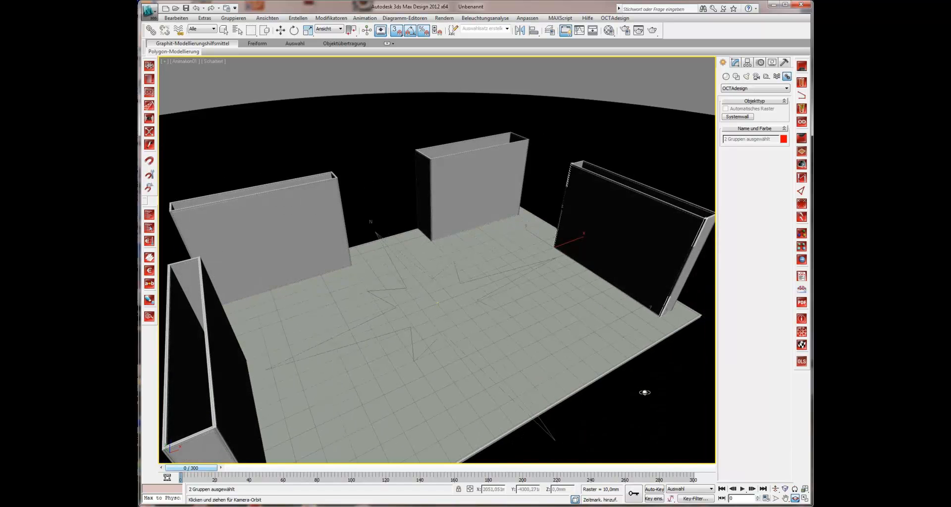
left_click(775, 489)
left_click_drag(561, 312, 484, 285)
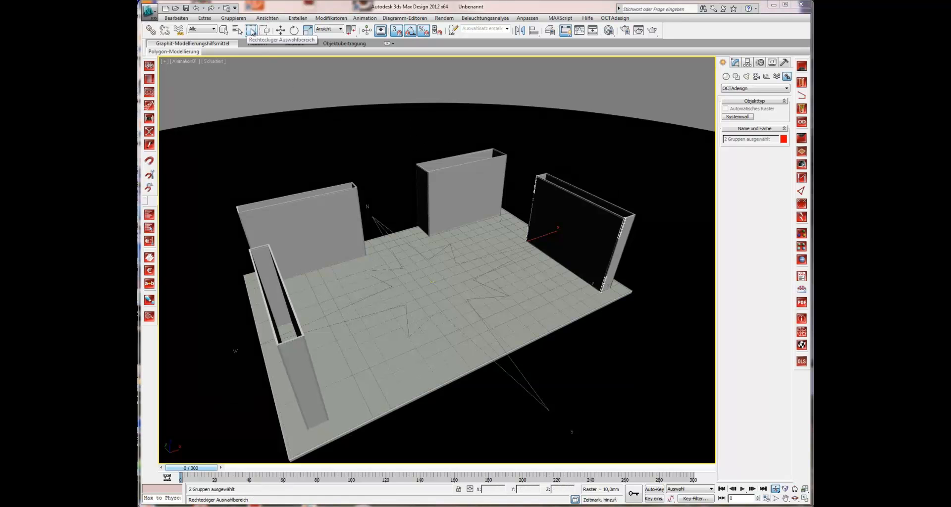
left_click(794, 499)
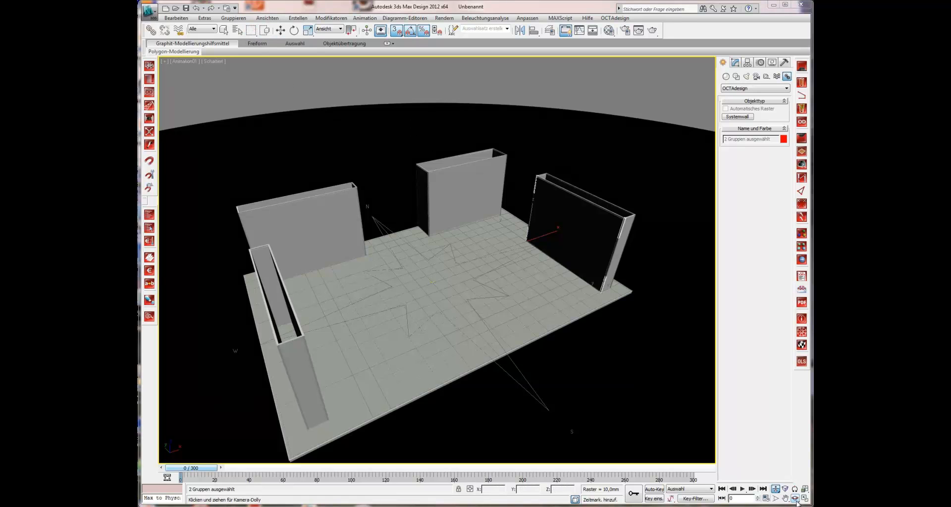
left_click_drag(575, 344, 585, 349)
middle_click_drag(469, 350, 473, 296)
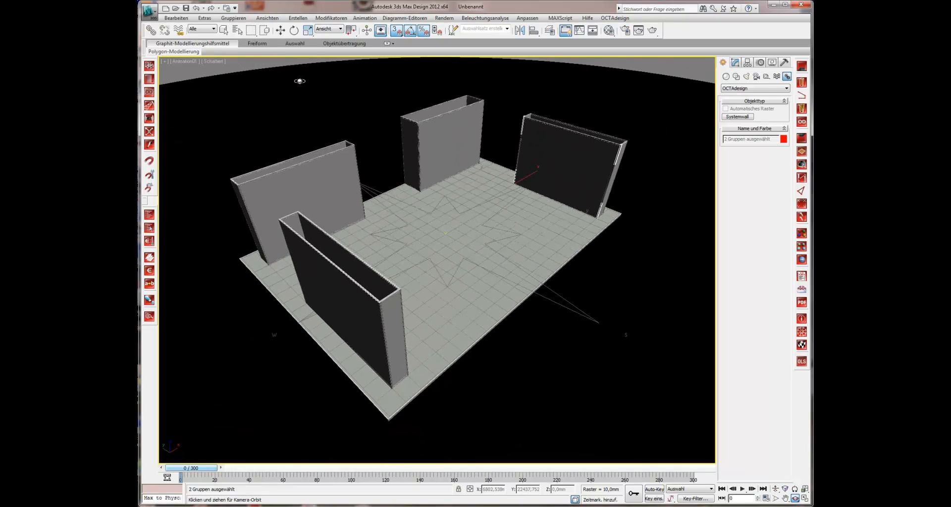
Set the height of the east wall block and the northwest wall block to 4000 mm.
left_click(224, 29)
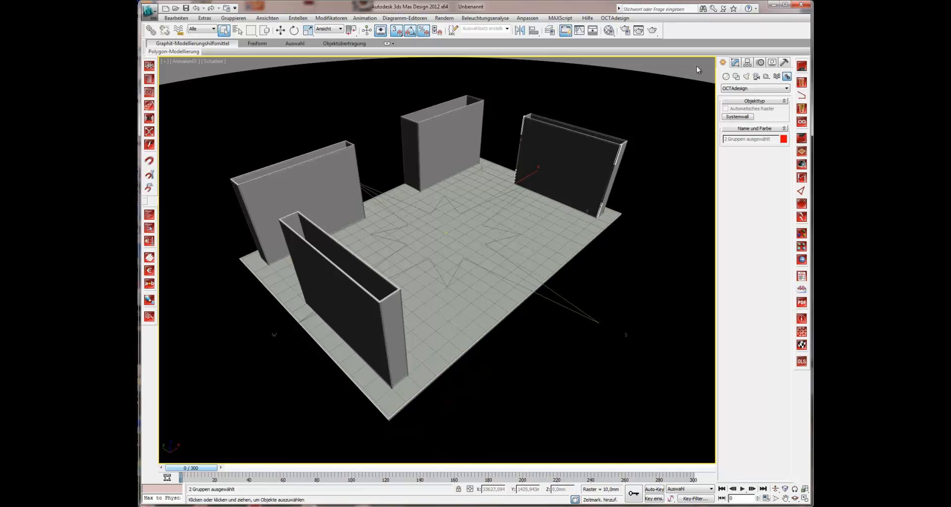
left_click_drag(500, 239, 500, 239)
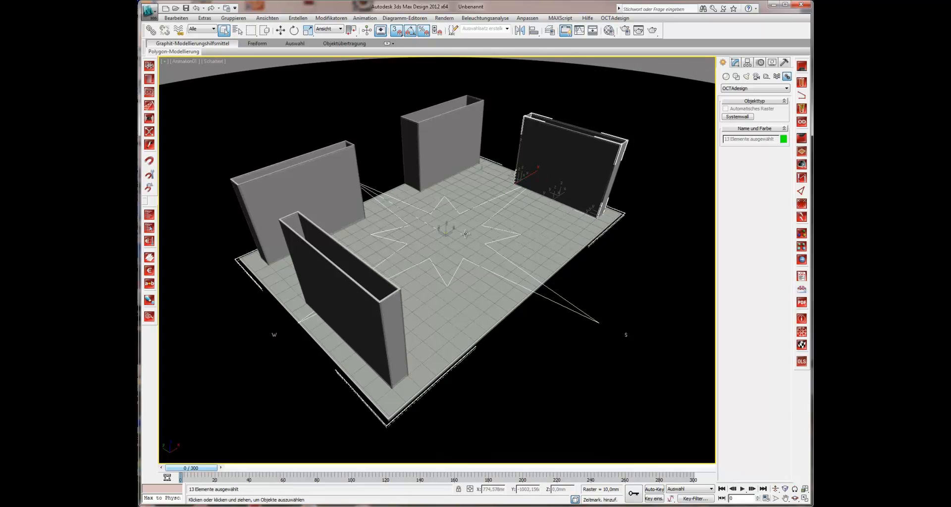
left_click_drag(301, 176, 223, 206, "ctrl")
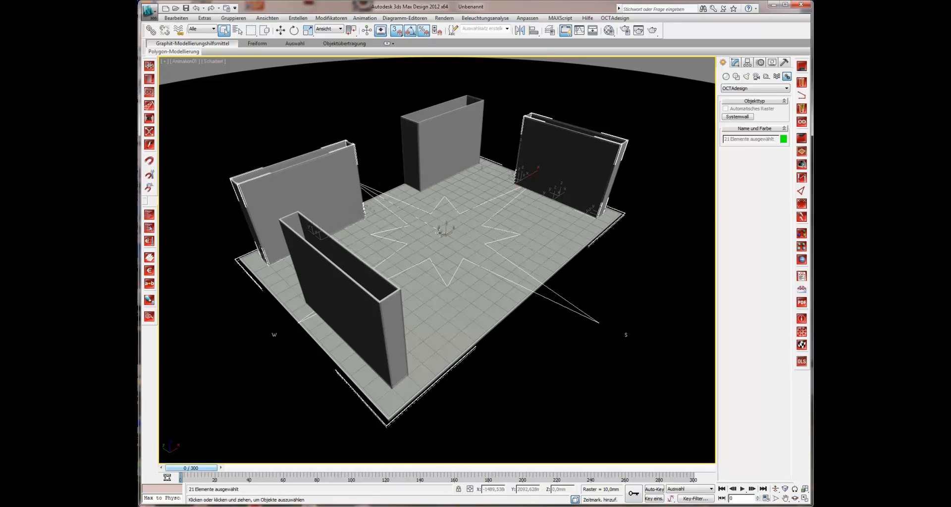
left_click(801, 110)
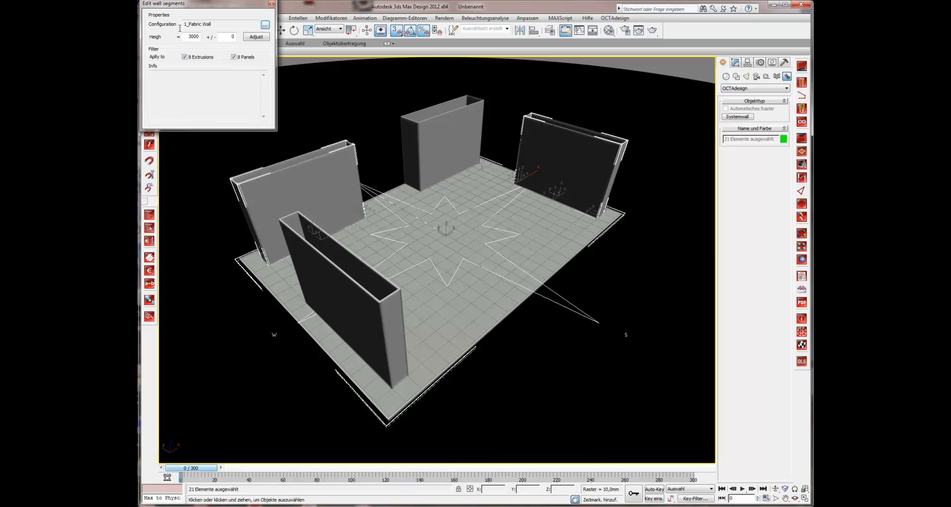
left_click_drag(189, 37, 192, 37)
left_click(256, 37)
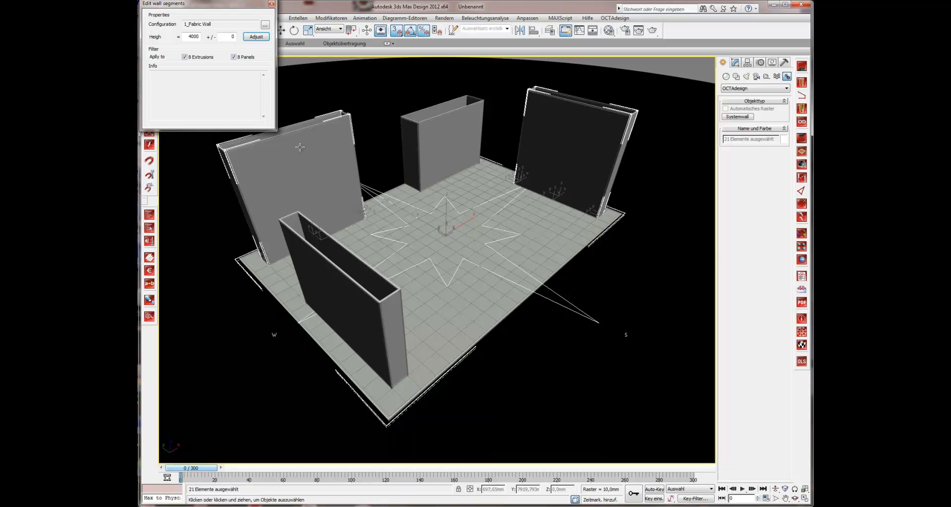
Assign the 2_LED-Panel configuration to the narrow end panels of the northwest, west and east wall blocks.
left_click(223, 159)
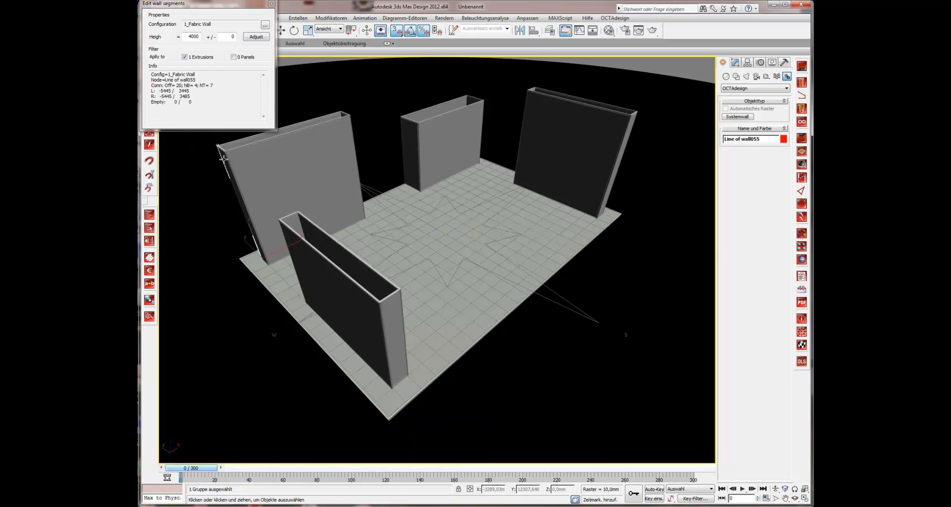
left_click(226, 158)
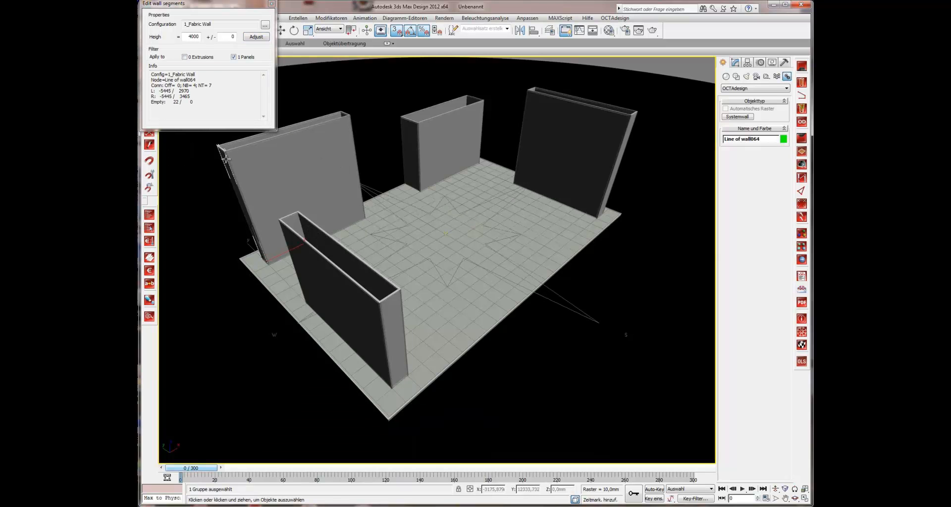
left_click(344, 115, "ctrl")
left_click(295, 221, "ctrl")
left_click(532, 92, "ctrl")
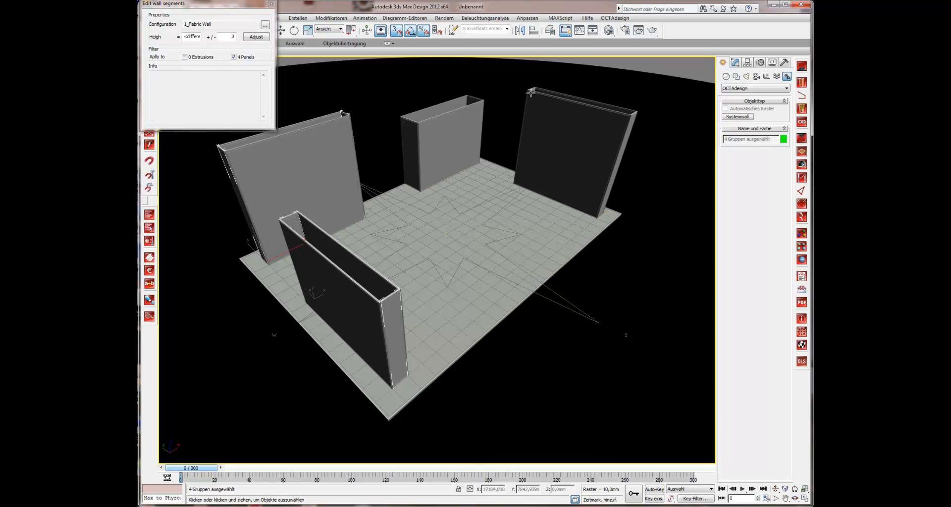
left_click(531, 88, "ctrl")
left_click(532, 90, "ctrl")
left_click(631, 121, "ctrl")
left_click(265, 24)
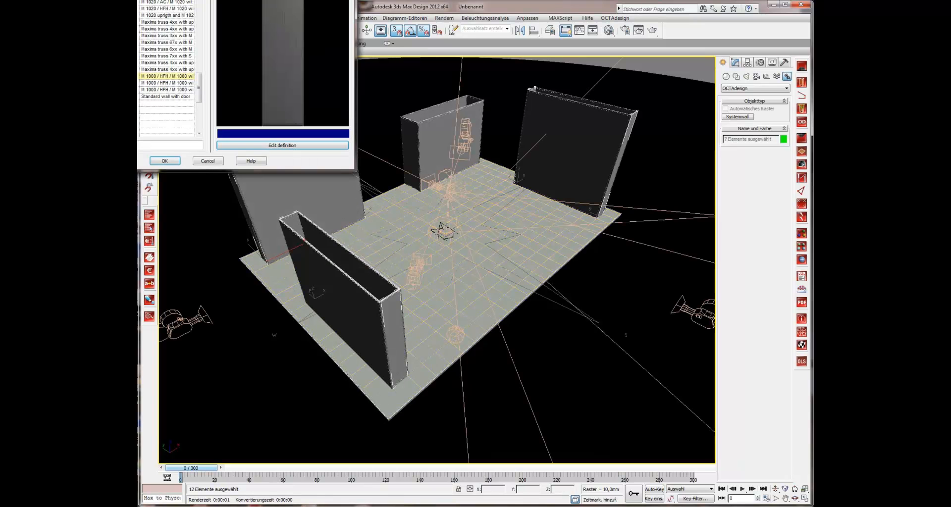
key("Down")
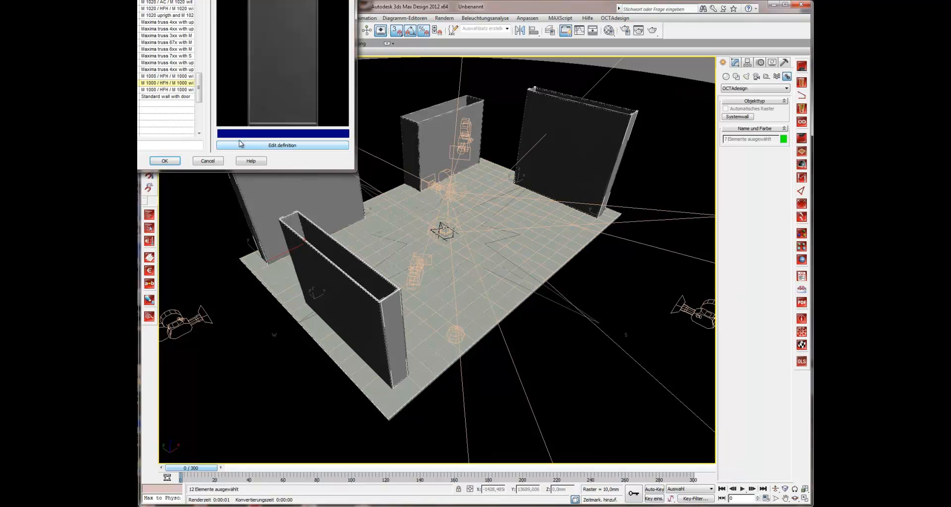
left_click(165, 161)
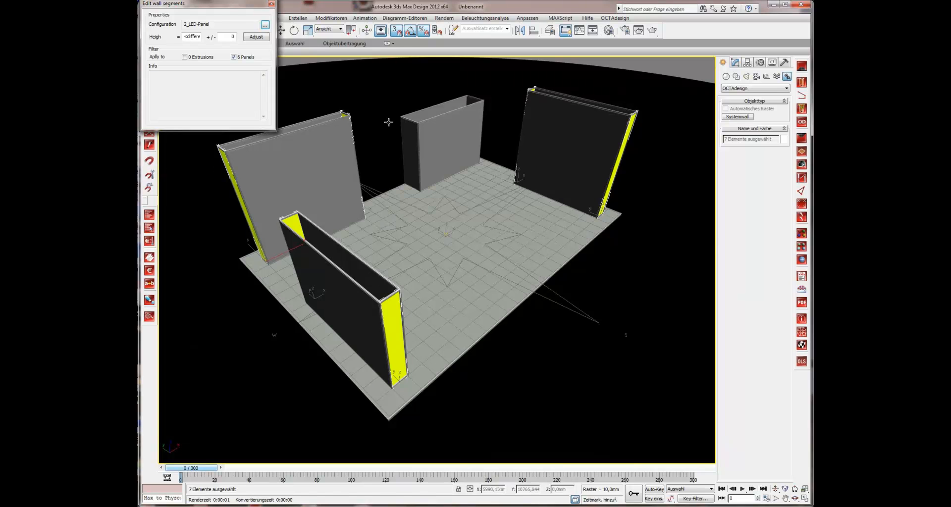
Change the west end panel of the northeast wall block to the 4_Door W 510 configuration.
left_click(407, 128)
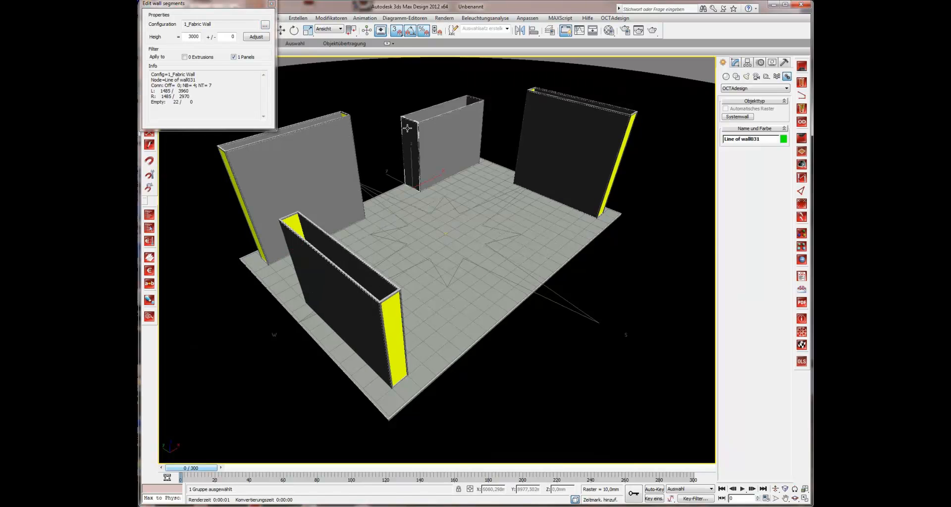
left_click(265, 25)
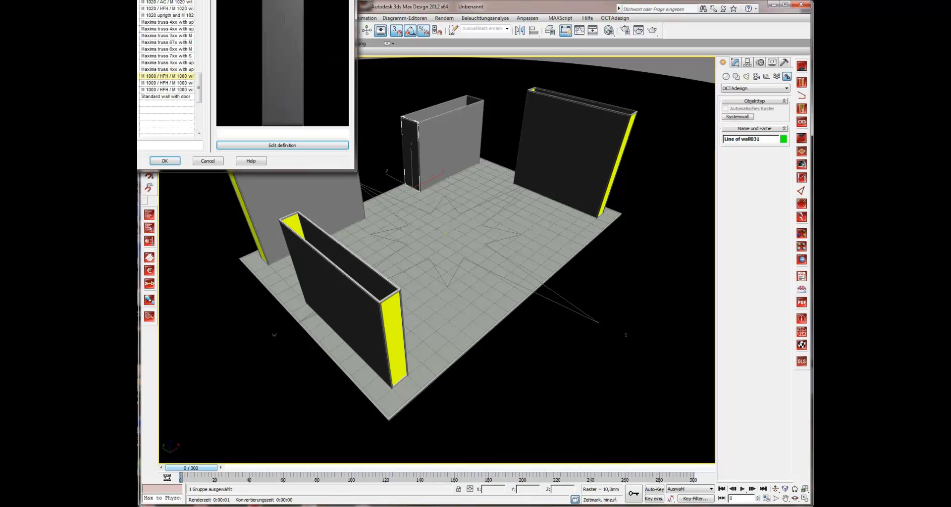
left_click(166, 96)
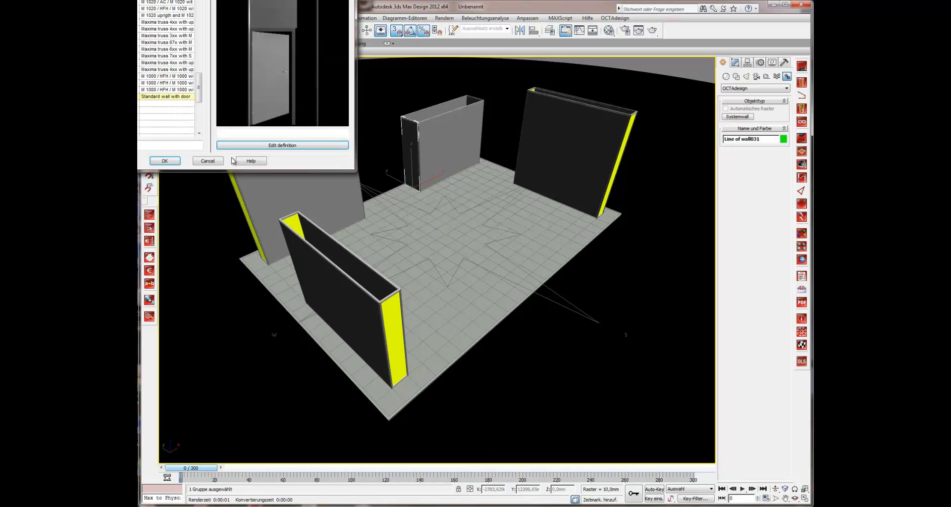
left_click(164, 161)
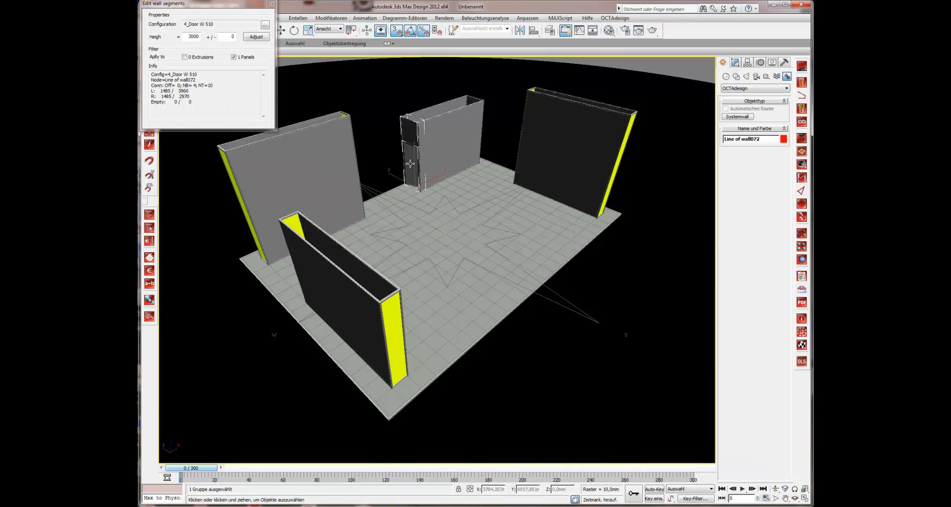
left_click(271, 5)
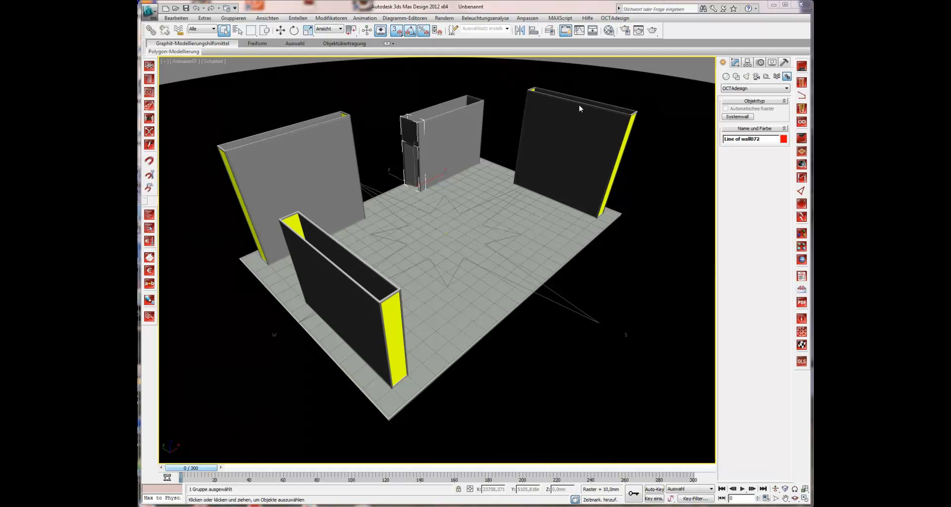
Render the Animation01 camera view to examine the walls and LED panels.
left_click(652, 30)
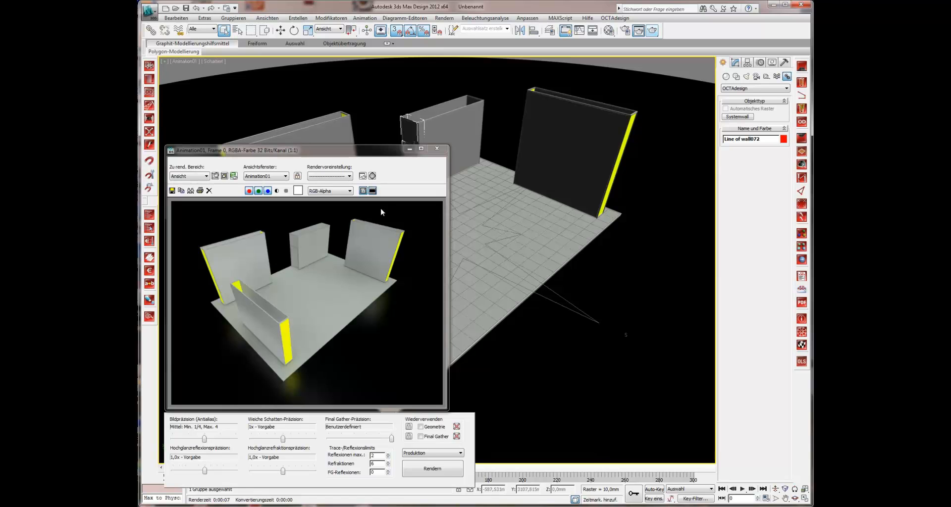
left_click(433, 150)
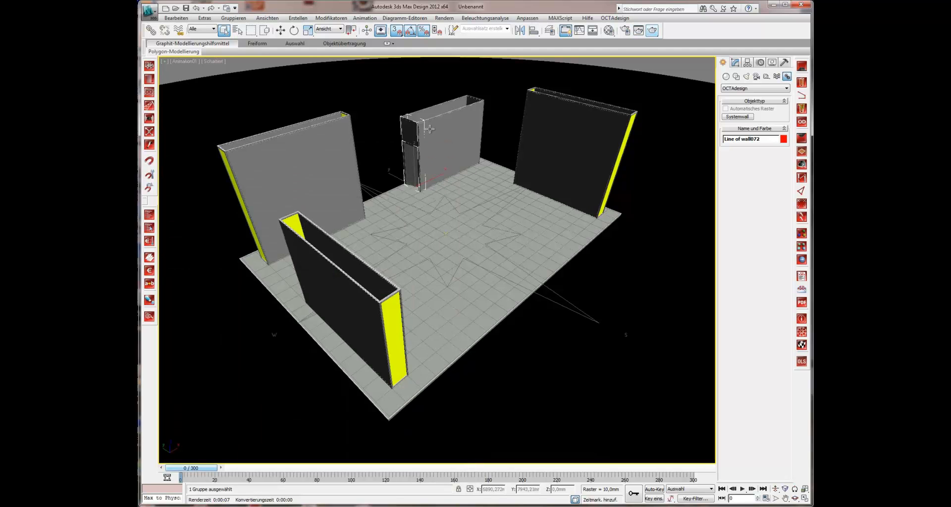
Set up the poster 4m4m.jpg in the Poster Assistant for the rear side of the northwest block's large south-facing panel.
left_click(802, 165)
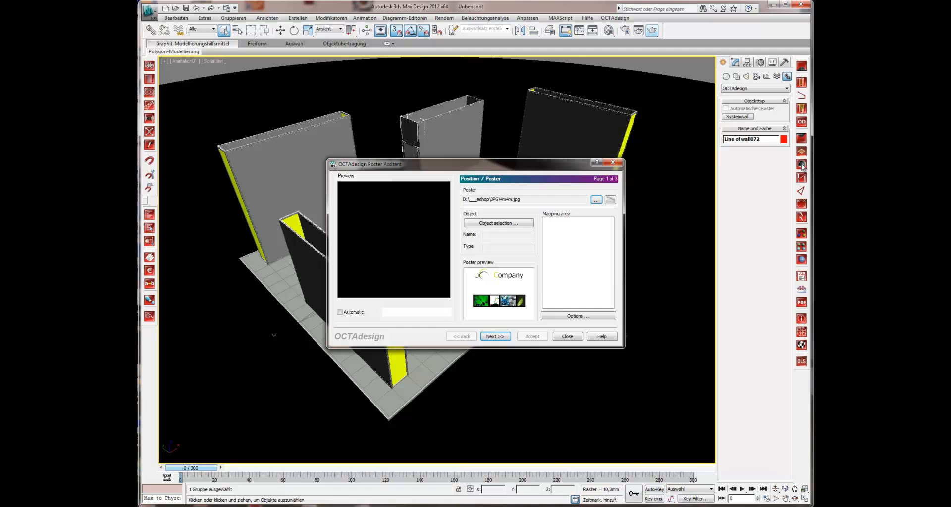
left_click(596, 200)
left_click(634, 233)
left_click(765, 495)
left_click(498, 223)
left_click(315, 182)
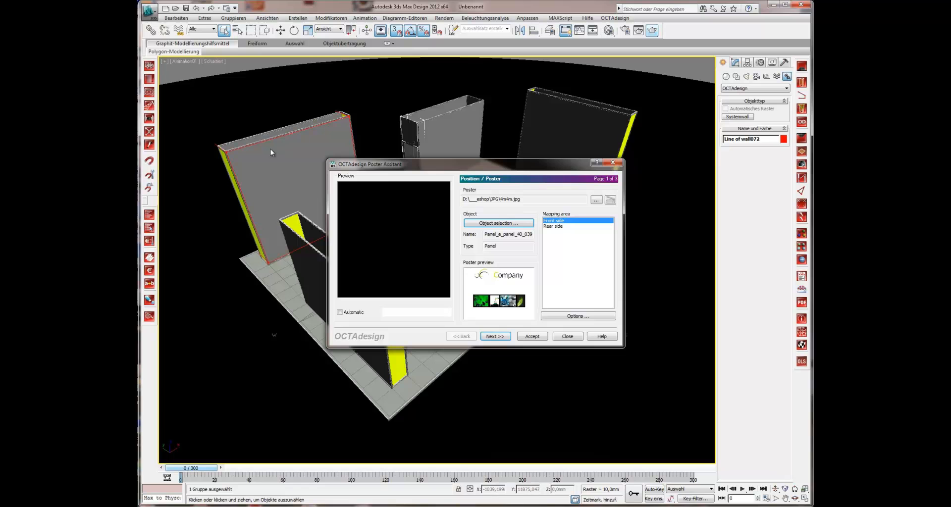
left_click(553, 226)
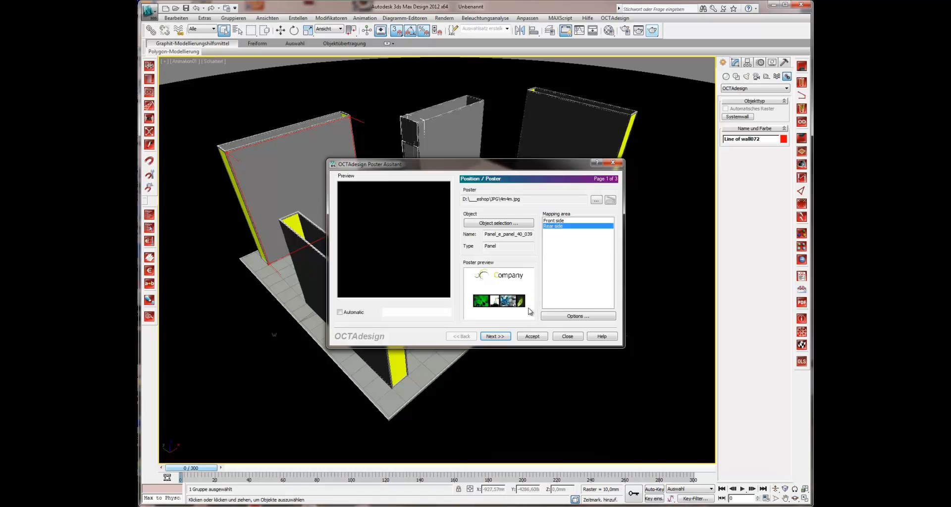
Apply the 4m4m.jpg poster to the northwest block's south-facing panel, fitted to the mapping area and inserted as poster only.
left_click(495, 336)
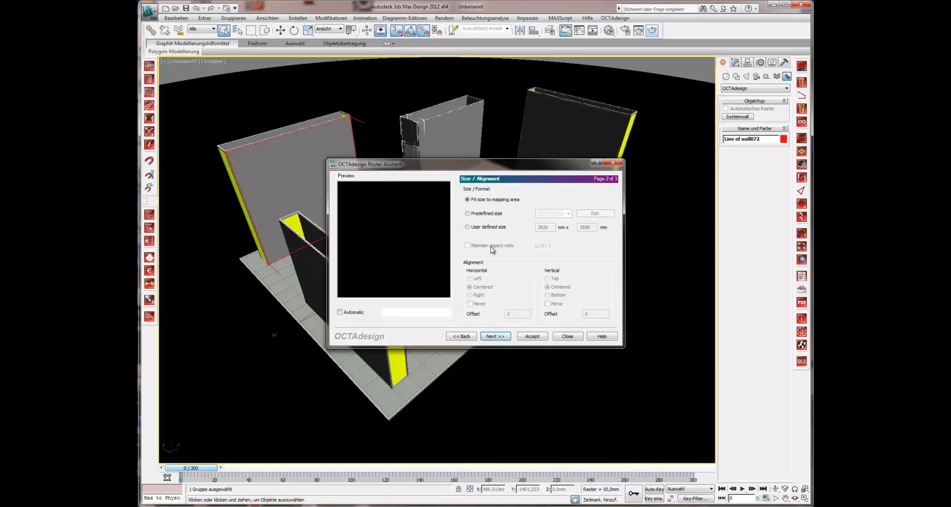
left_click(468, 214)
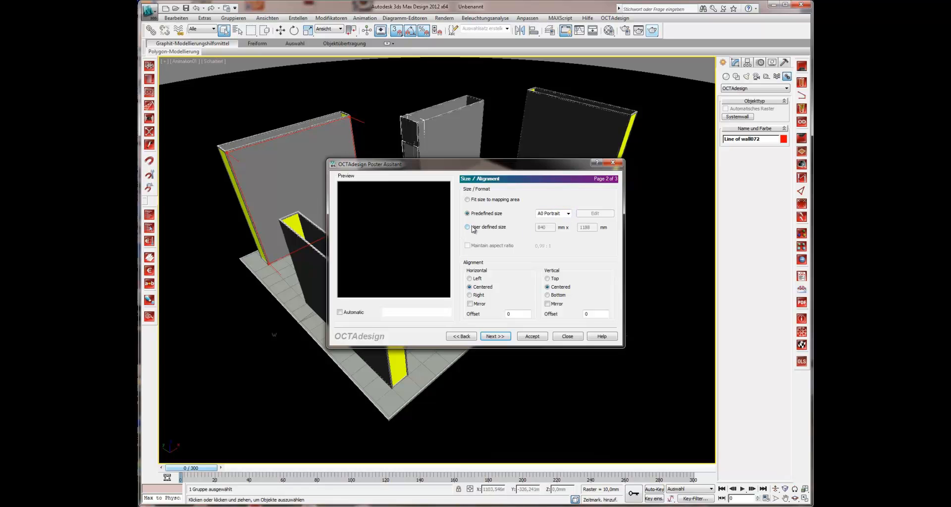
left_click(468, 199)
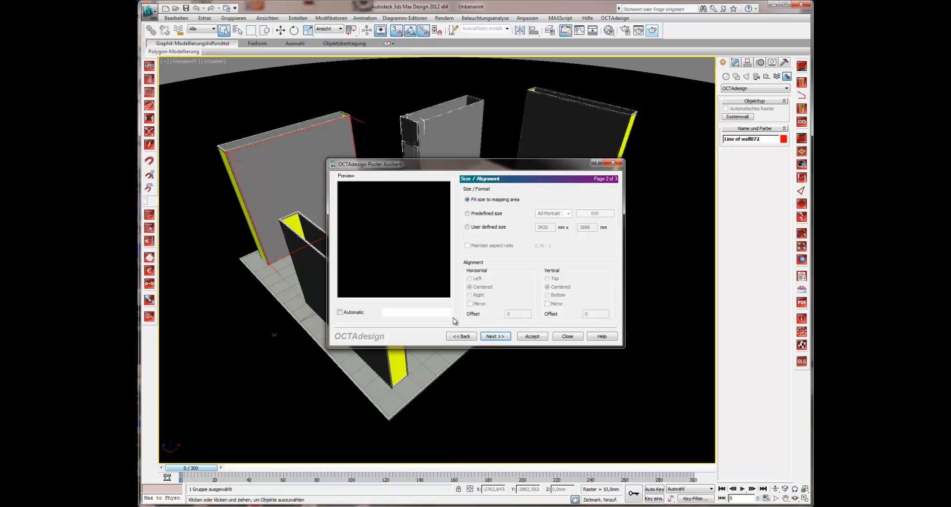
left_click(494, 338)
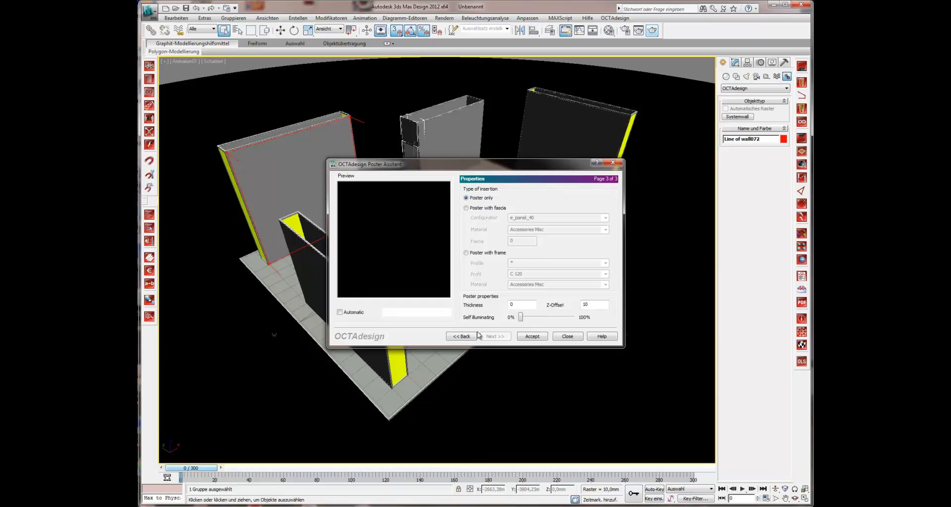
left_click(527, 337)
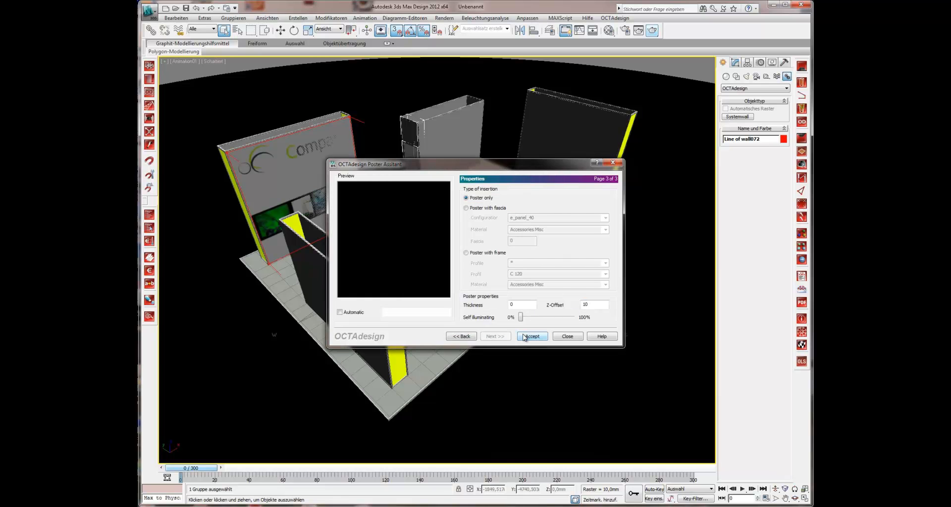
Apply the 4m4m.jpg poster to the front side of the east wall block's large west-facing panel.
left_click(458, 337)
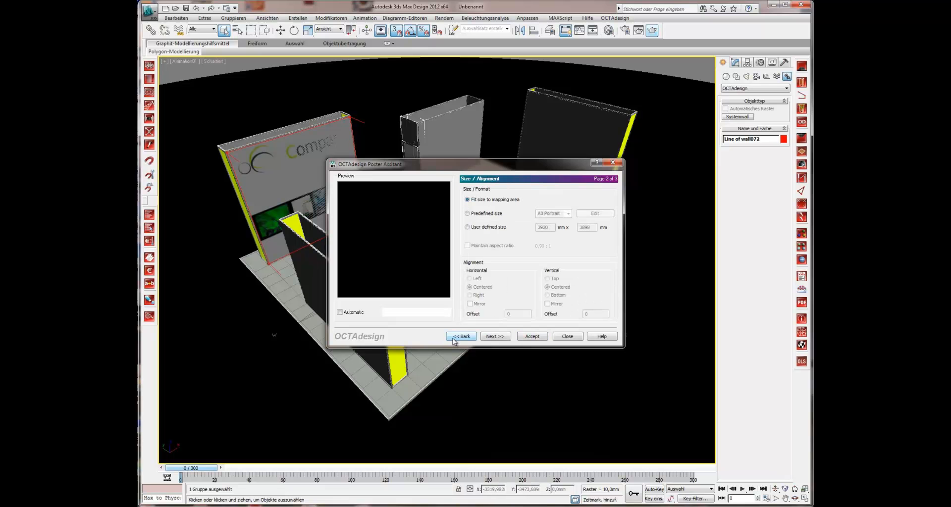
left_click(458, 337)
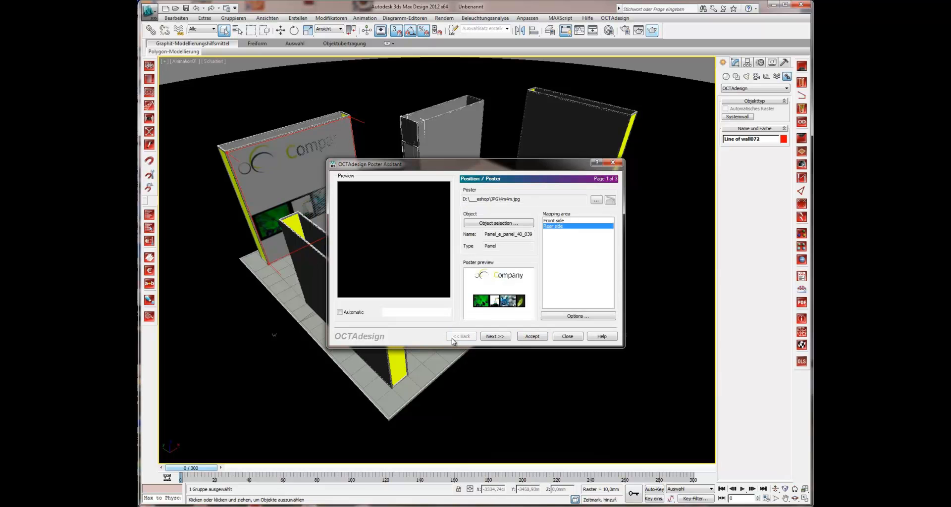
left_click(508, 224)
left_click(572, 142)
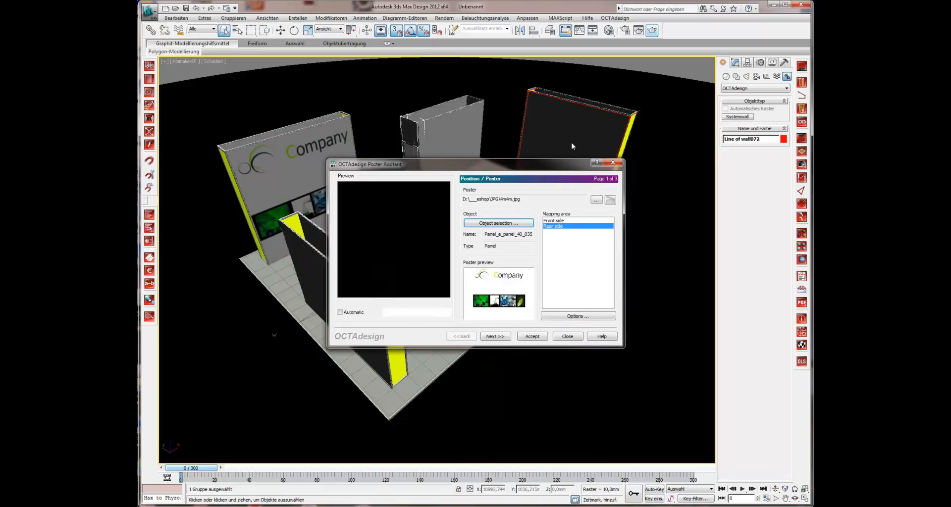
left_click(554, 221)
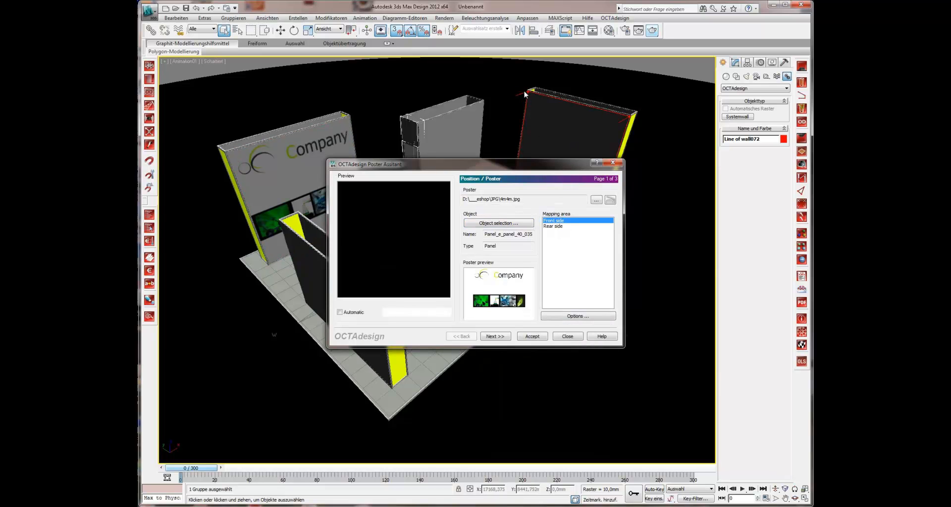
left_click(548, 226)
left_click(550, 220)
left_click(532, 336)
Apply the same 4m4m.jpg poster to the front side of the east wall block's outer, east-facing panel.
left_click(499, 223)
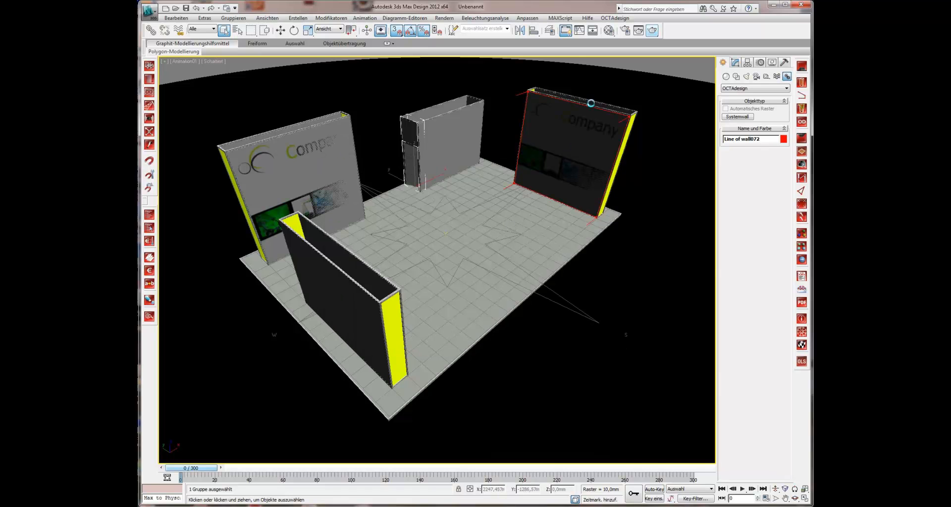
left_click(590, 103)
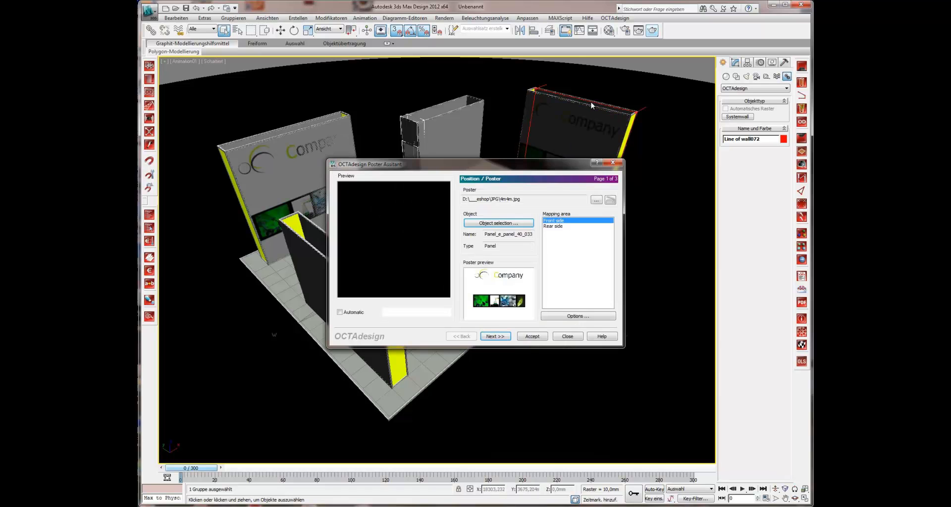
left_click(528, 337)
Switch the poster image to 4m3m.jpg and apply it to the front side of the northeast block's large south-facing panel.
left_click(596, 200)
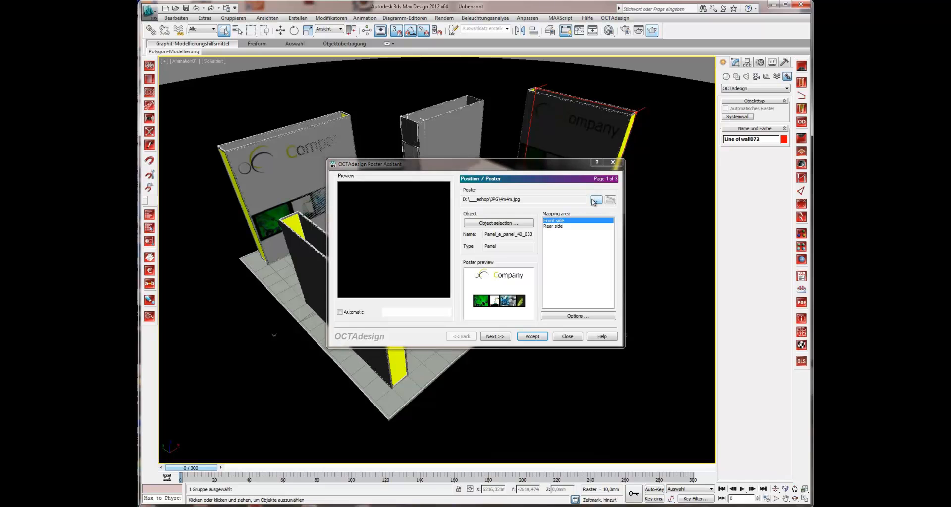
double_click(590, 247)
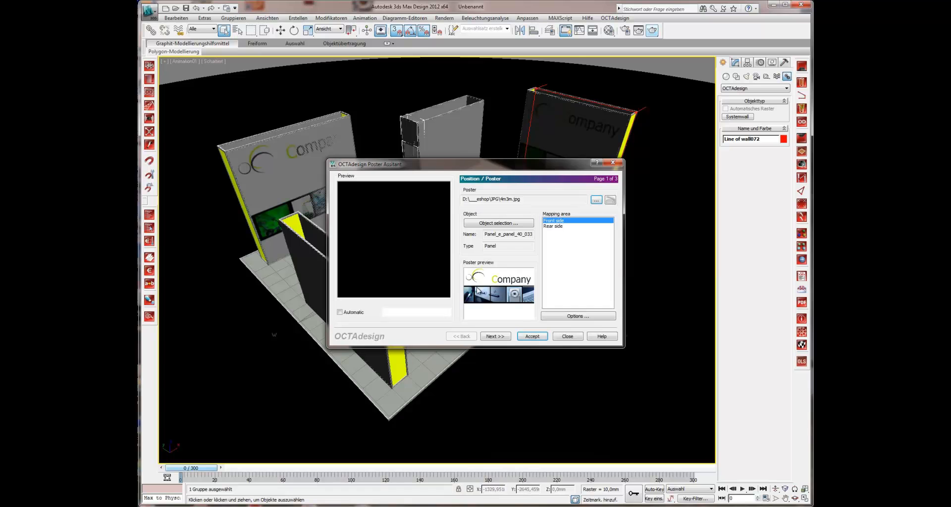
left_click(500, 224)
left_click(451, 131)
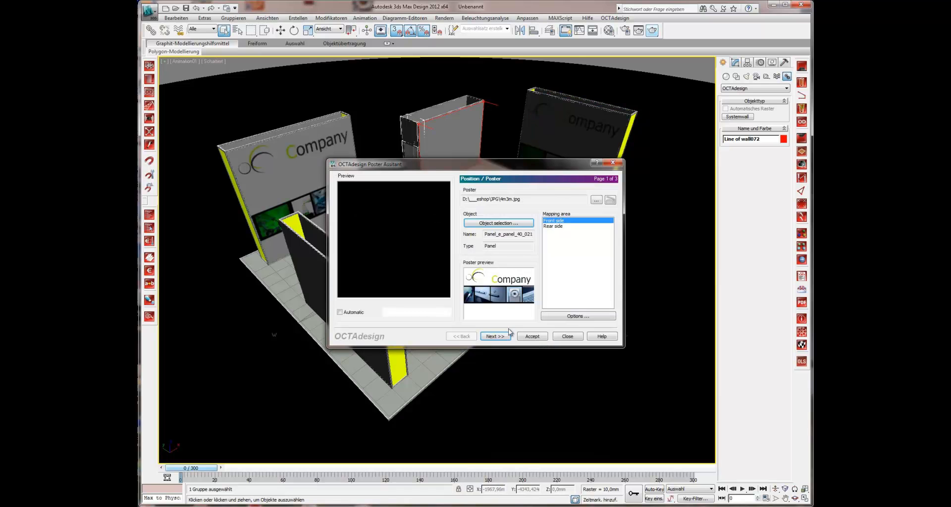
left_click(527, 337)
Apply the 4m3m.jpg poster to the rear side of the west wall block's inner, east-facing panel.
left_click(488, 227)
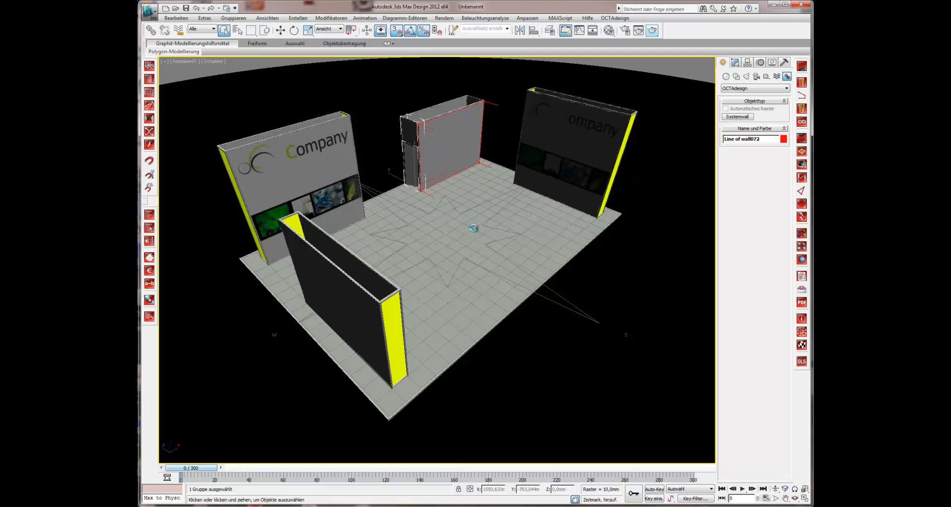
left_click(354, 264)
left_click(553, 226)
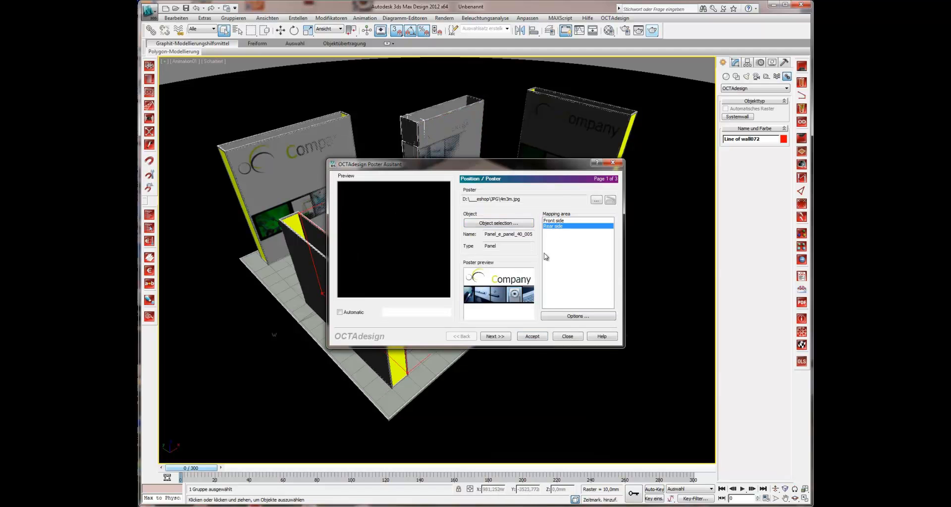
left_click(533, 336)
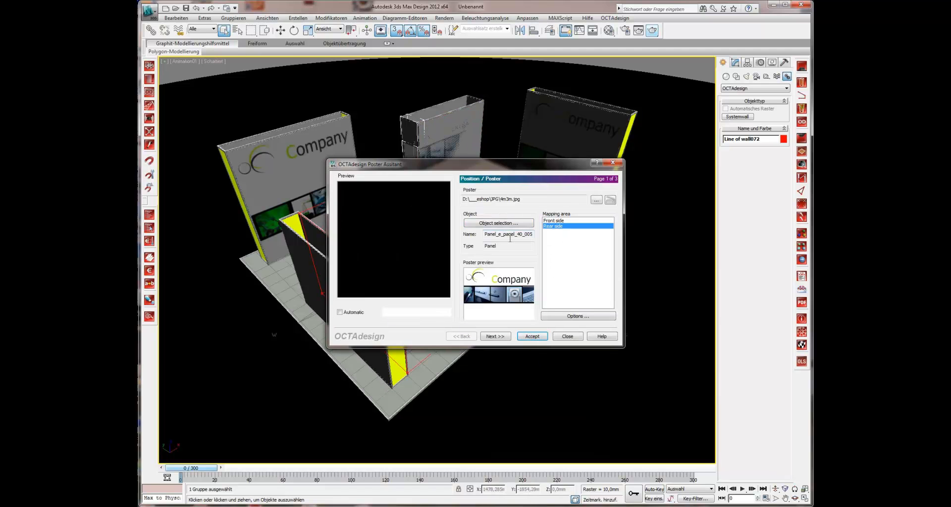
Apply the 4m3m.jpg poster to the rear side of the west wall block's outer, west-facing panel.
left_click(506, 223)
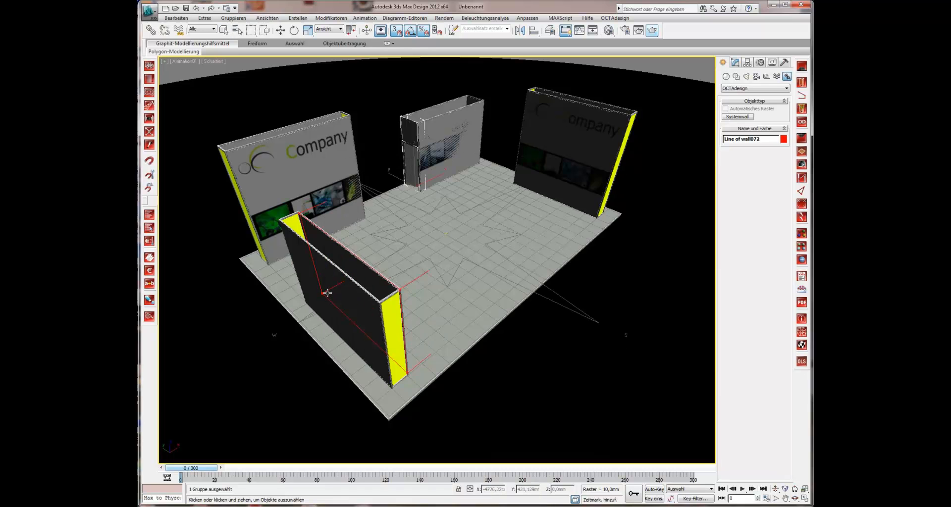
left_click(327, 293)
left_click(533, 337)
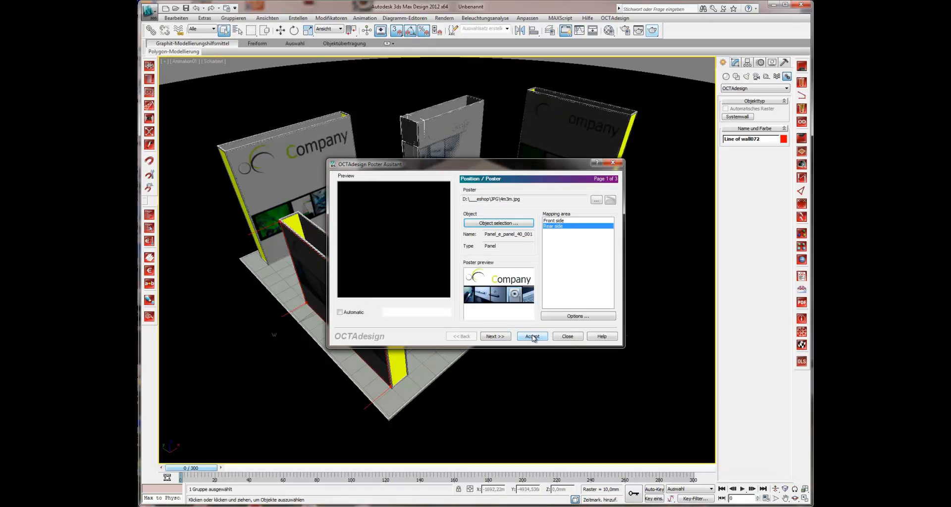
Close the Poster Assistant and render the Animation01 camera view to examine the posters on the walls.
left_click(567, 336)
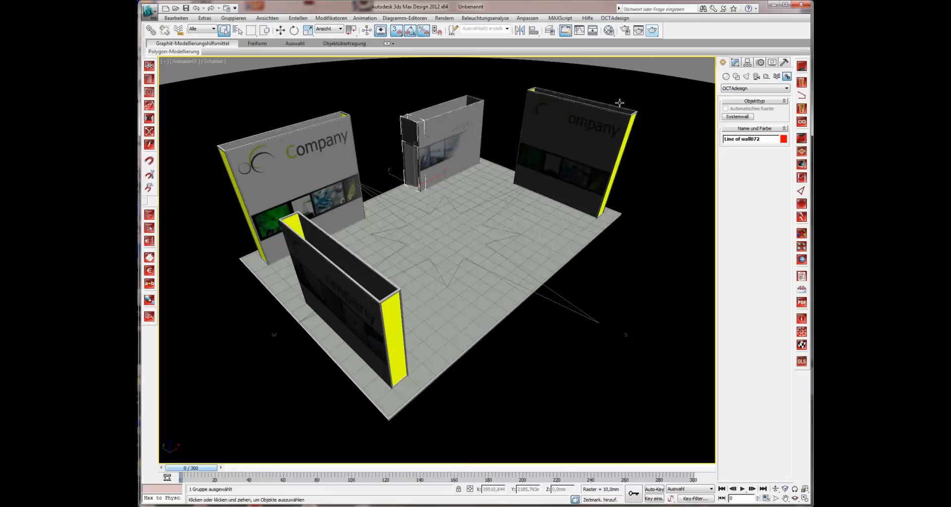
left_click(647, 34)
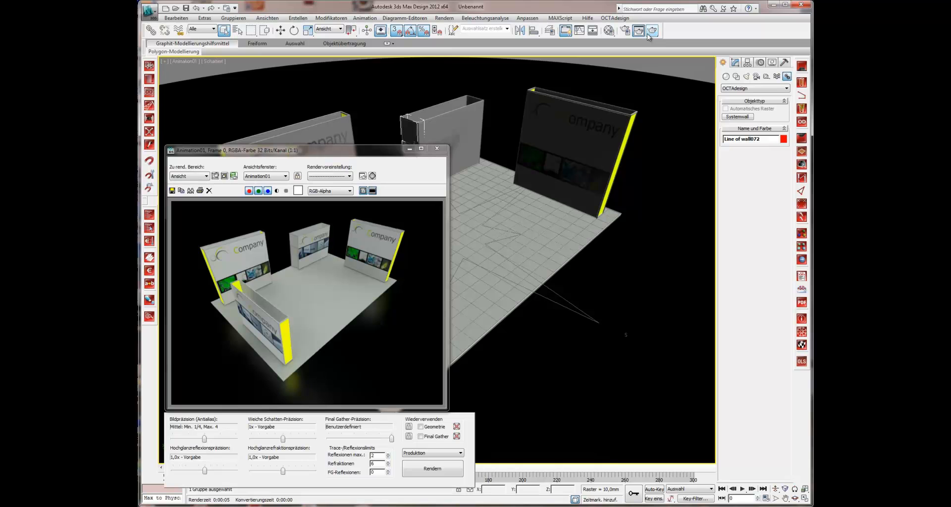
left_click(437, 148)
Add 5_Light on wall rows of four 990 mm segments at insertion height 4000 along the northwest wall's south face and the east wall's west face.
left_click(801, 83)
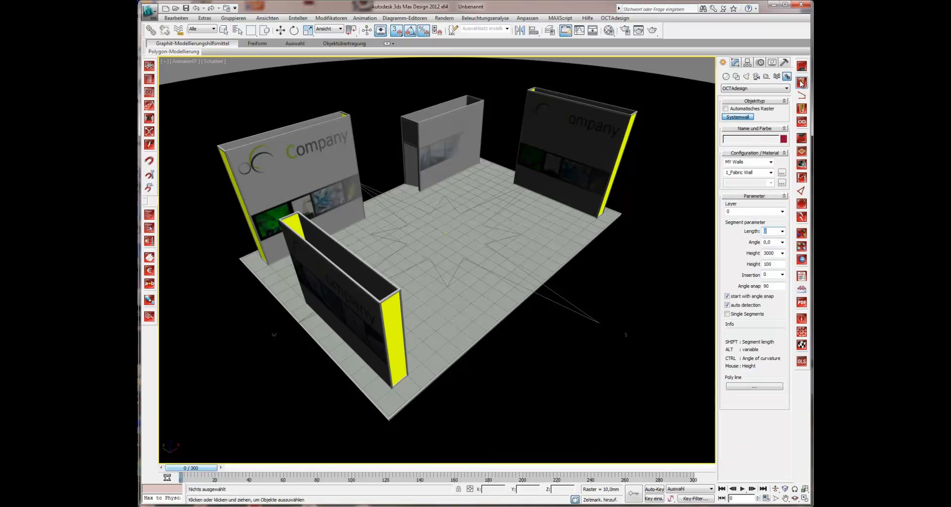
left_click(771, 172)
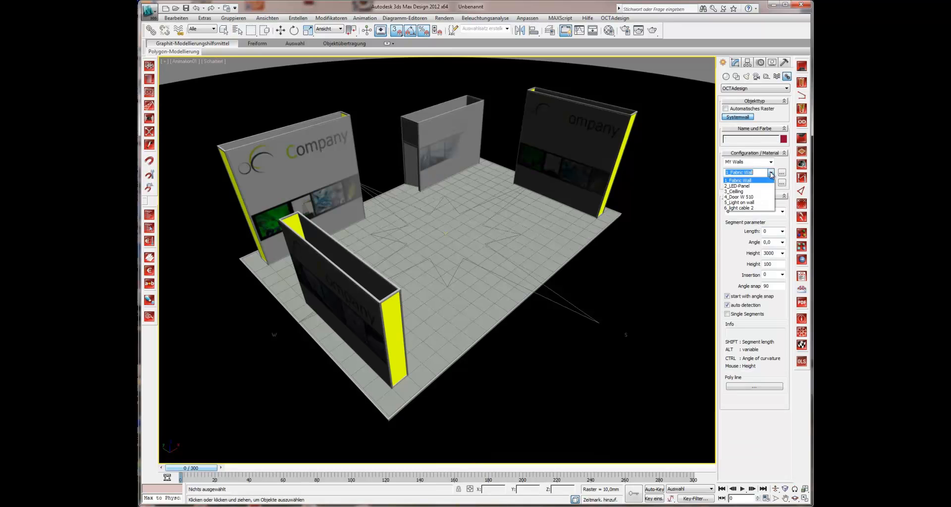
left_click(755, 203)
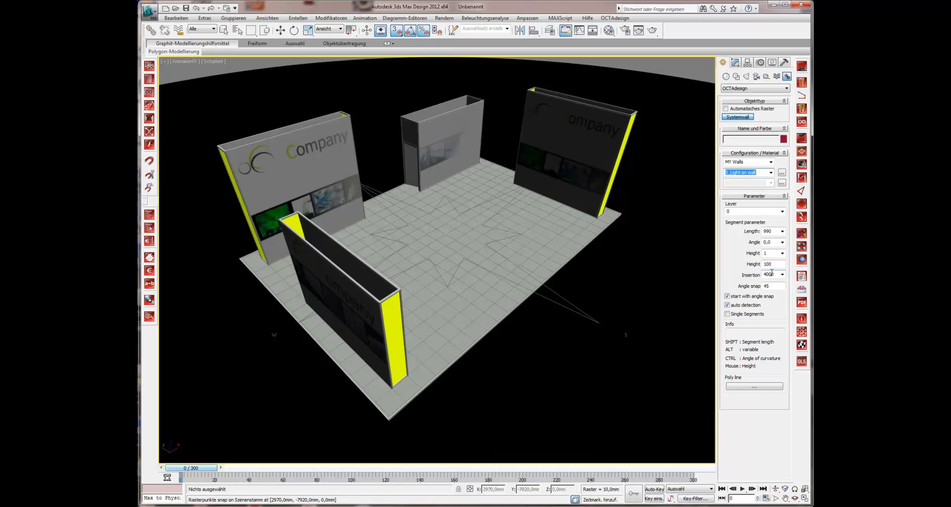
left_click(270, 262)
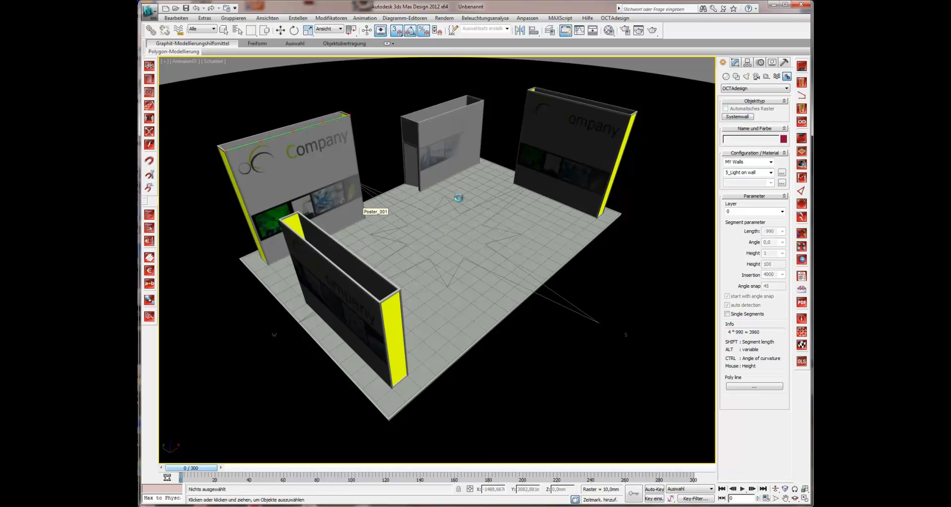
right_click(458, 198)
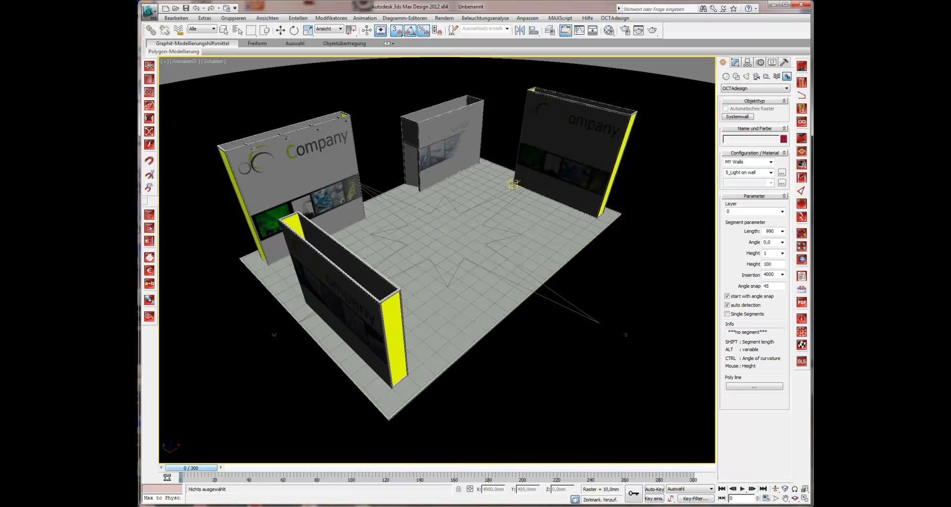
left_click(598, 218)
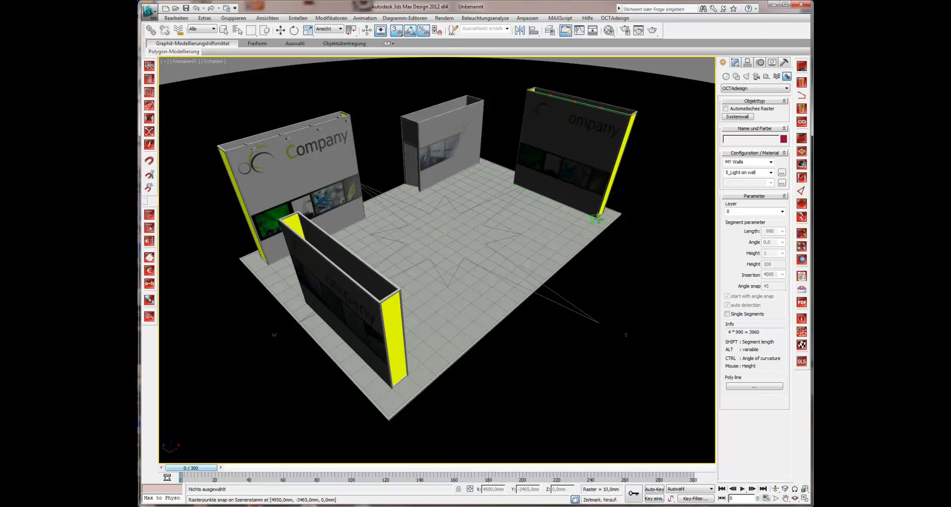
right_click(597, 219)
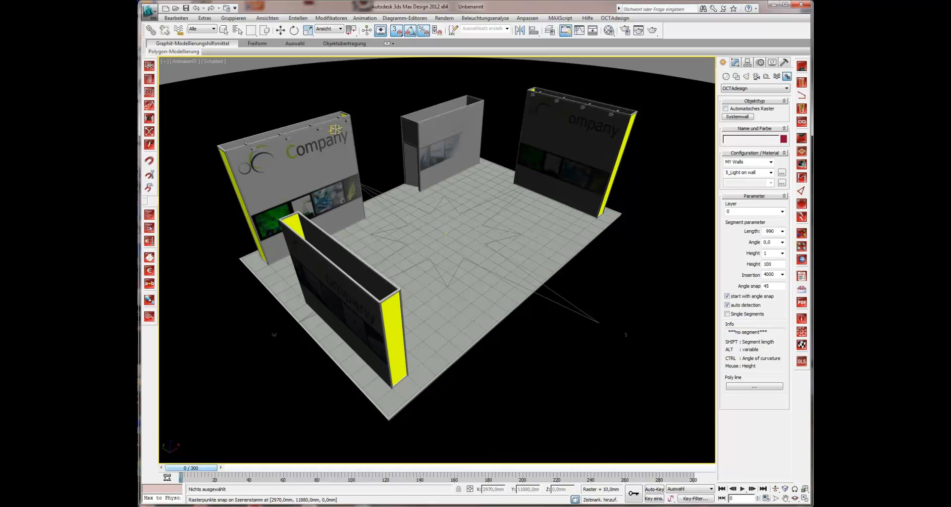
Set the light insertion height to 3000 and add light rows along the northeast block's south face and the west block's outer face.
left_click(783, 275)
left_click(773, 287)
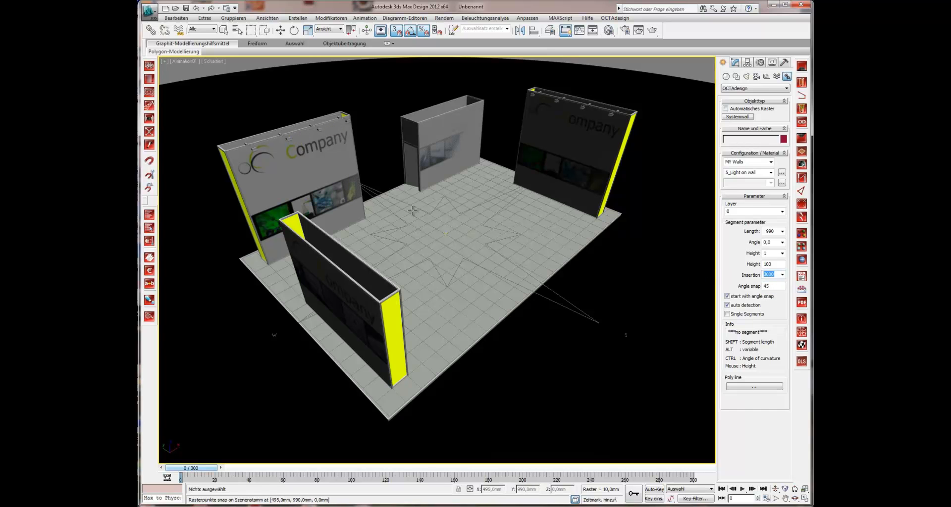
left_click(471, 156)
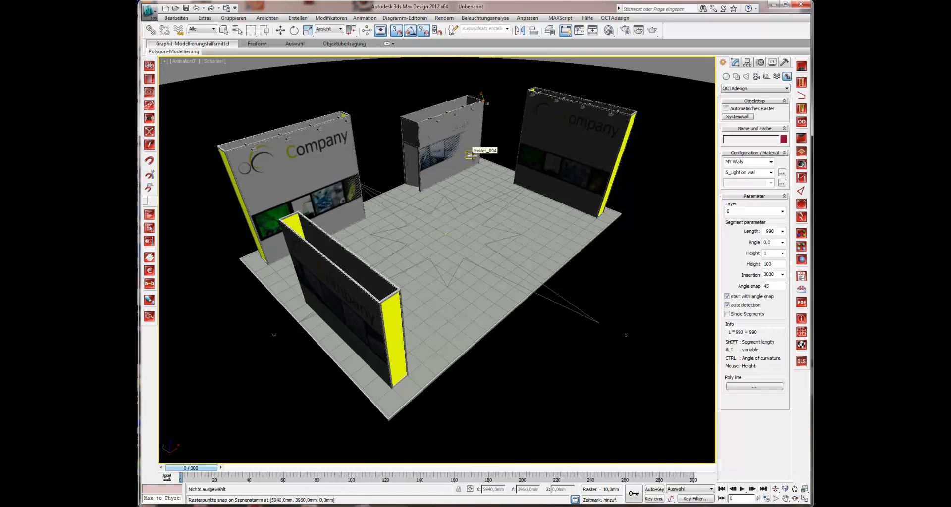
left_click(307, 307)
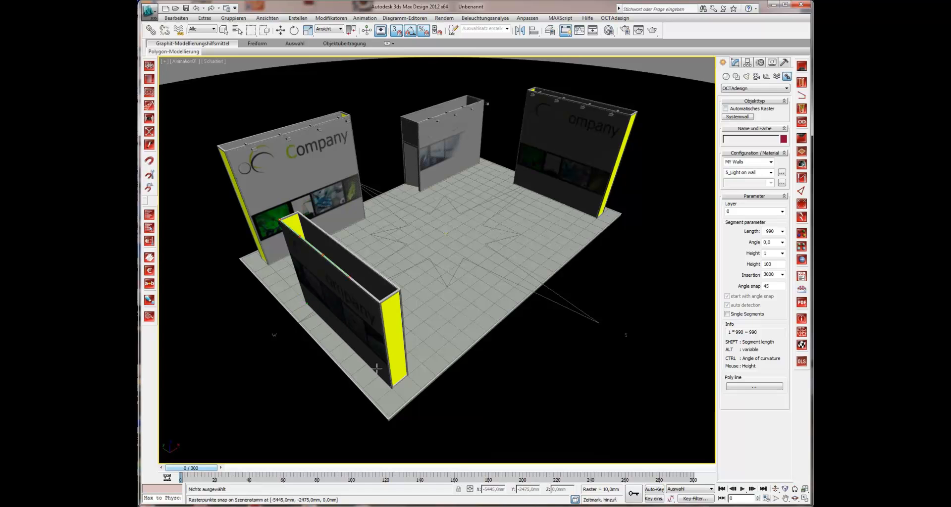
left_click(394, 393)
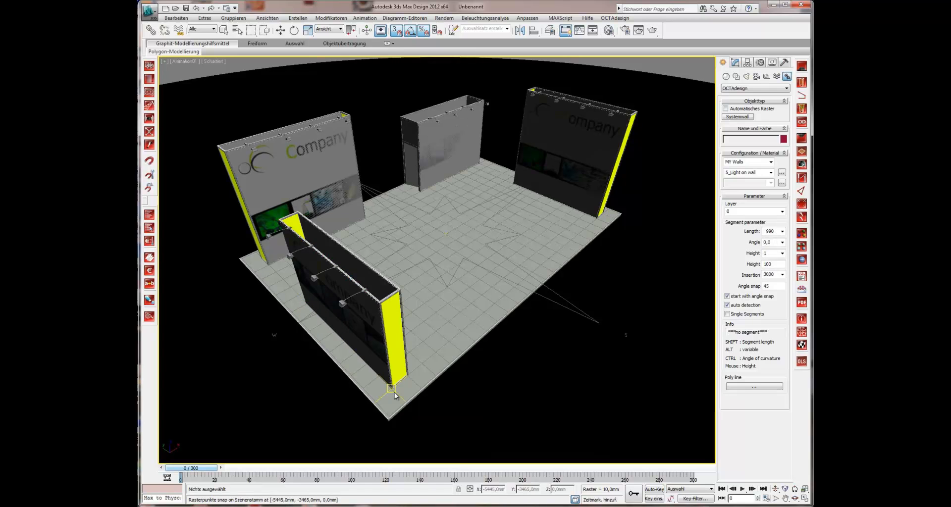
Render the Animation01 camera view to examine the wall lights shining on the posters.
left_click(654, 31)
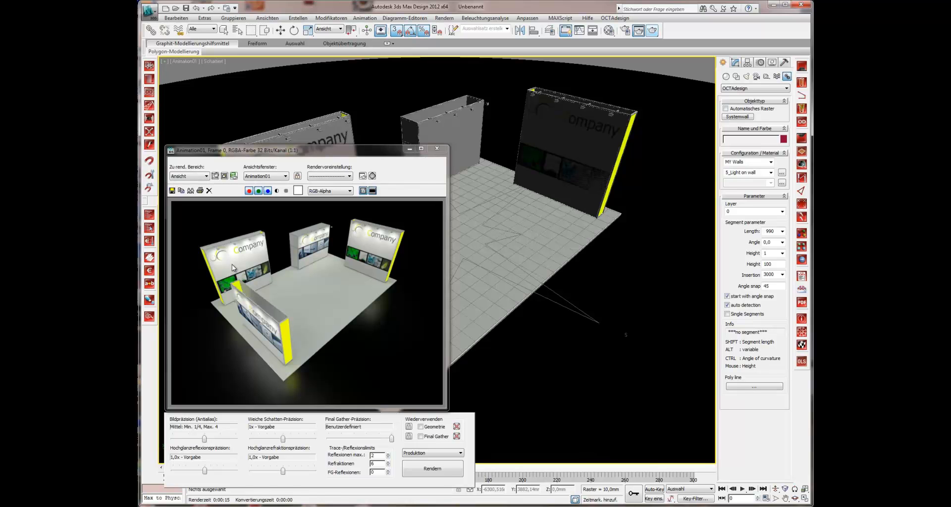
left_click_drag(386, 151, 308, 167)
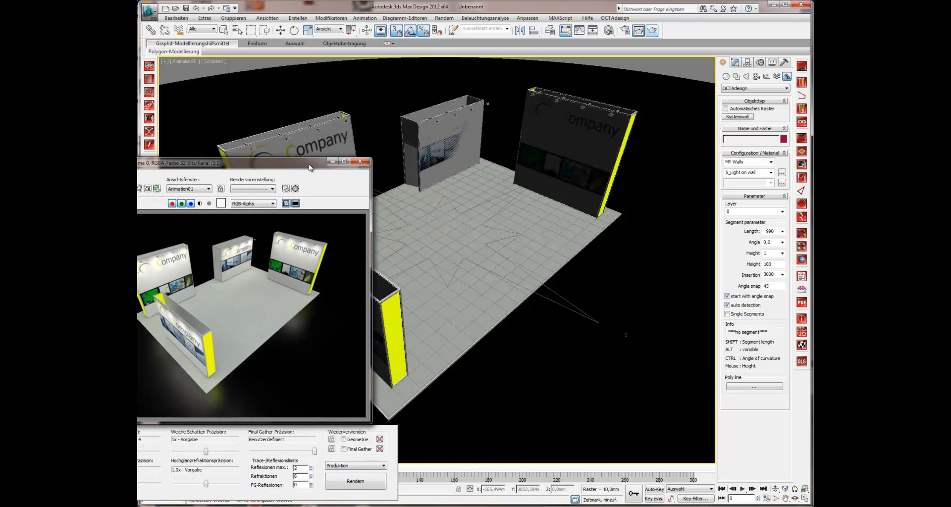
left_click(332, 162)
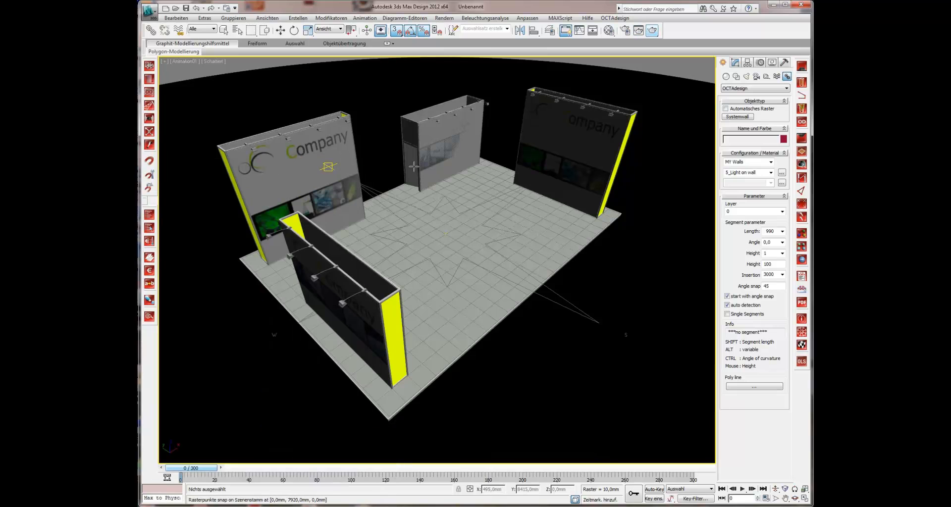
Draw a closed rectangular 3_Ceiling frame of 4455 mm segments above the platform, 8910 by 4455 mm, at insertion height 3150.
left_click(802, 82)
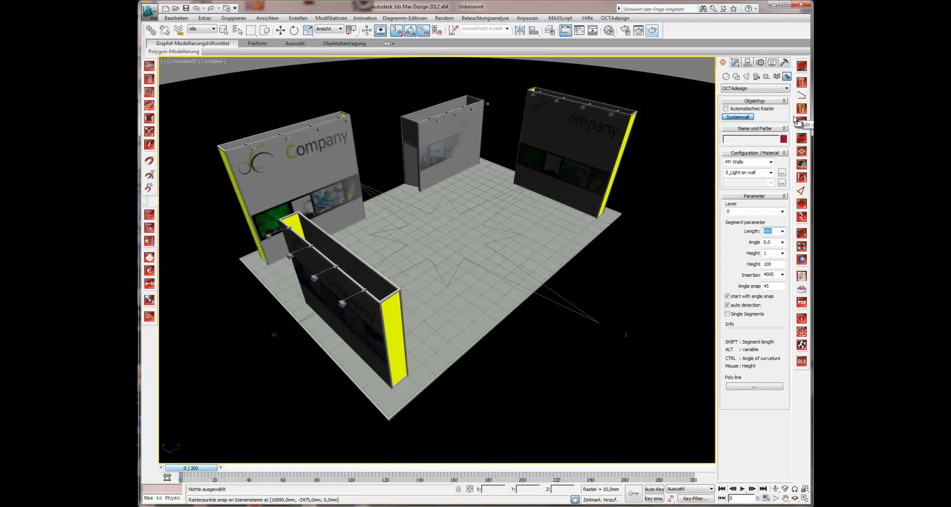
left_click(762, 172)
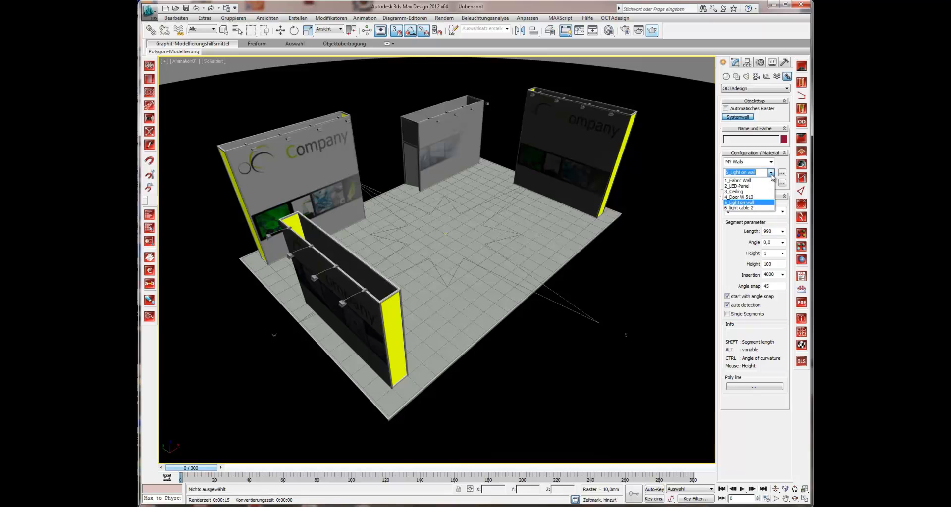
left_click(756, 194)
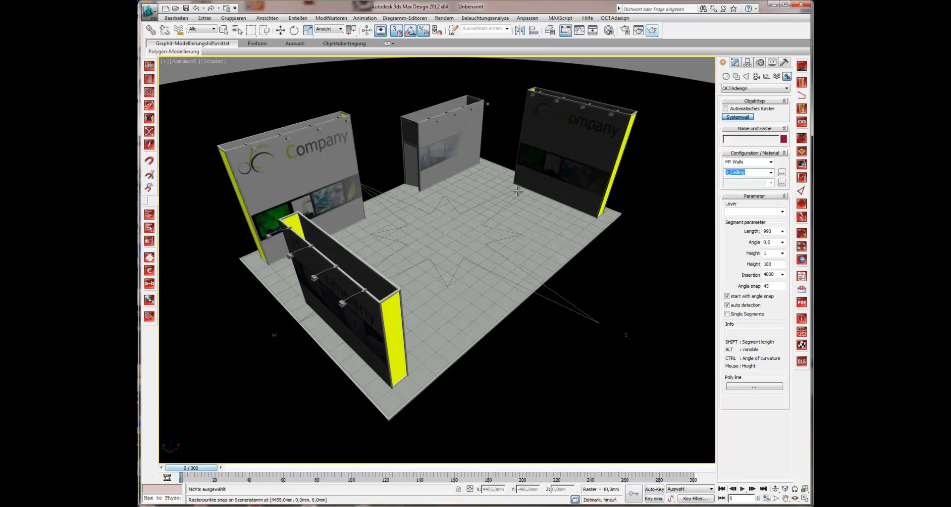
left_click(473, 174)
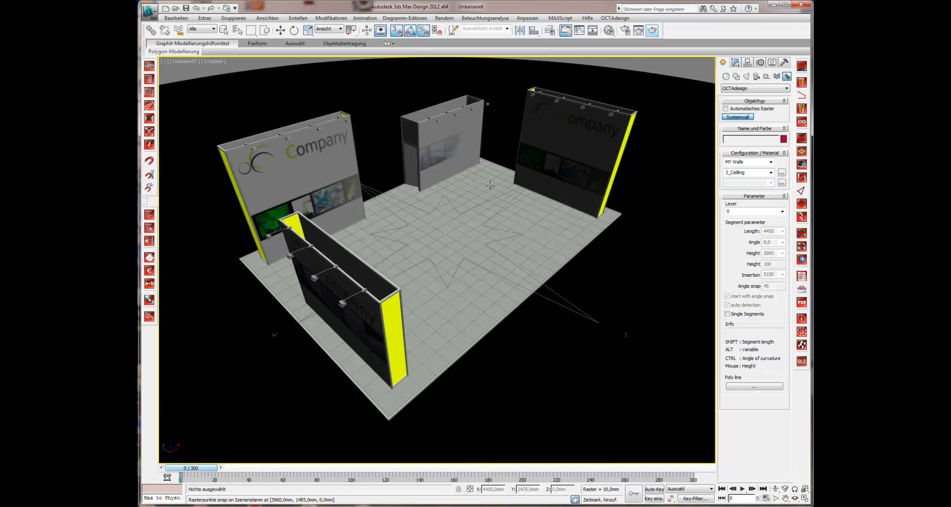
left_click(609, 257)
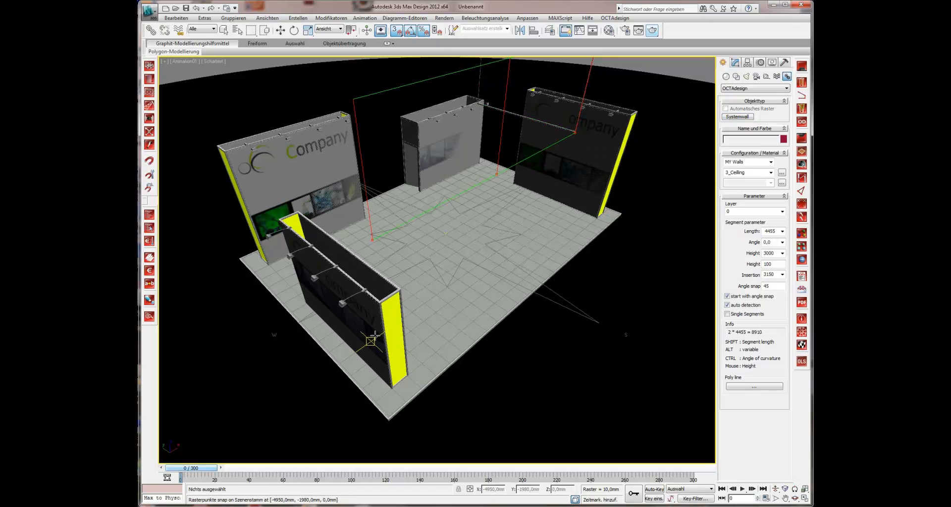
left_click(319, 253)
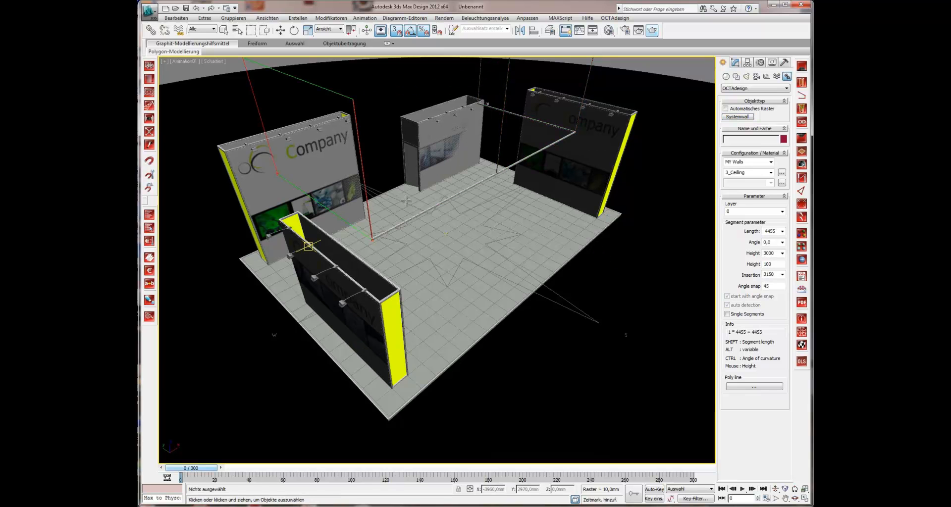
left_click(482, 149)
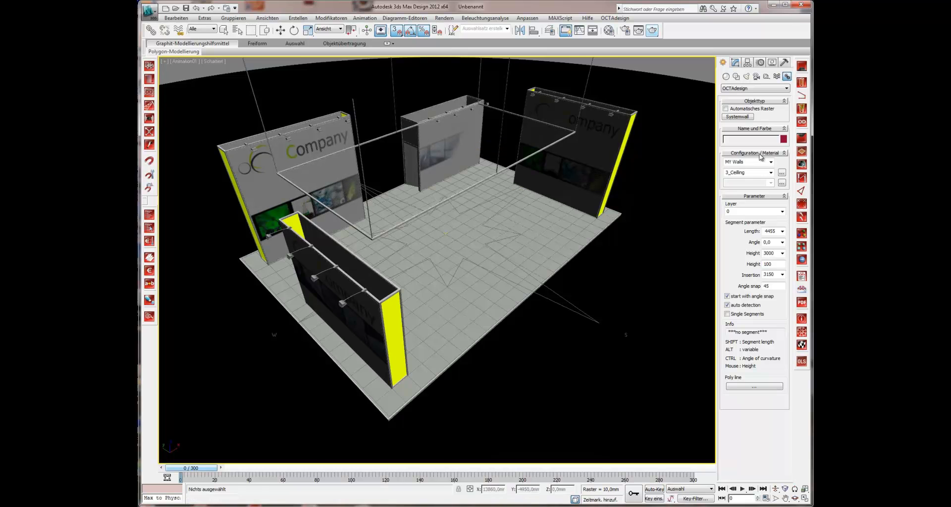
Use Easy Fill on the four ceiling frame profiles to insert an e_panel_40 filling in the CD Color2 material.
left_click(801, 152)
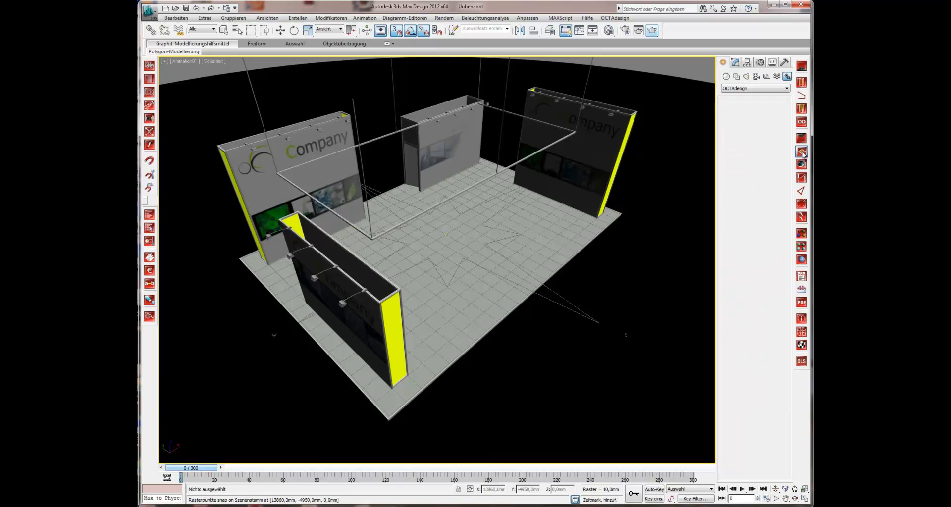
left_click(166, 26)
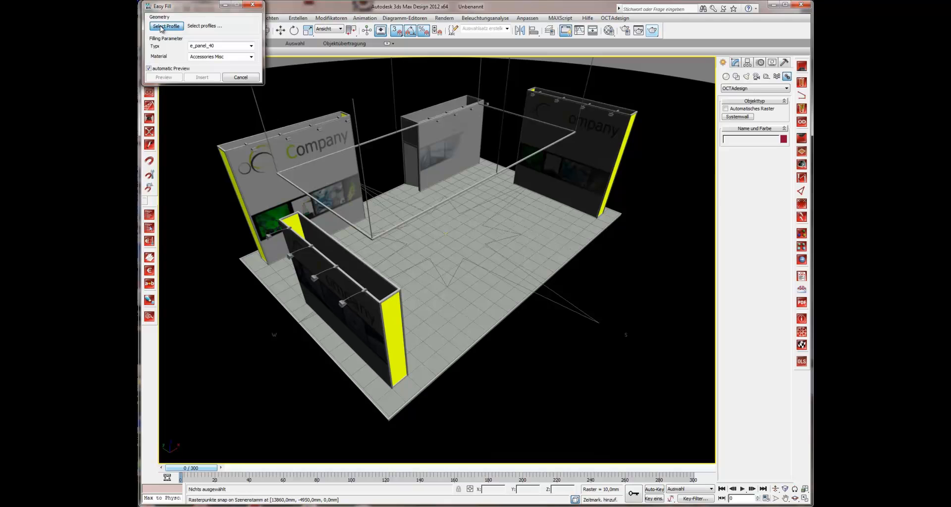
left_click(302, 191)
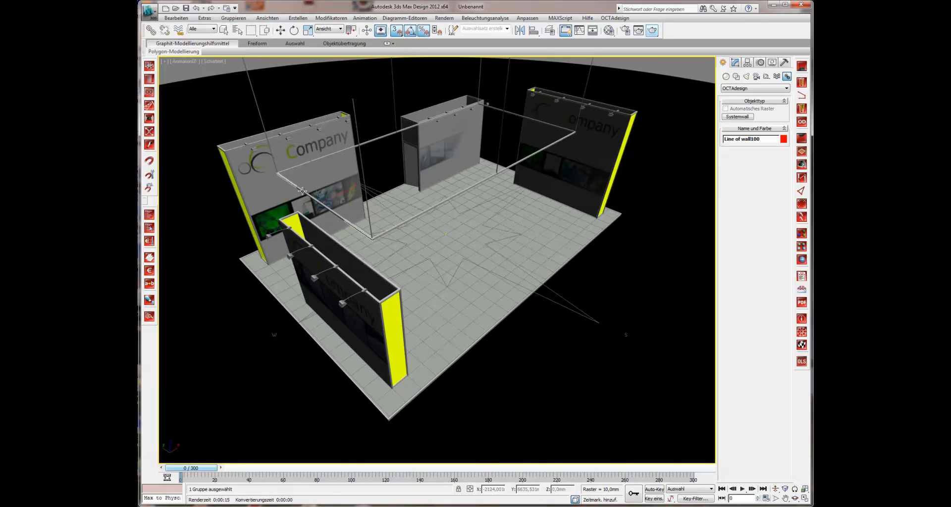
left_click(422, 213)
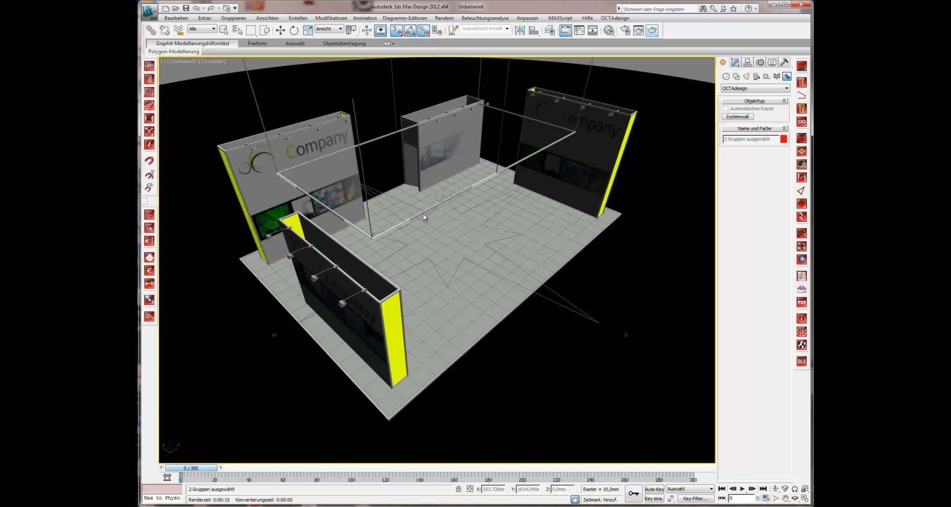
left_click(509, 114)
left_click(378, 138)
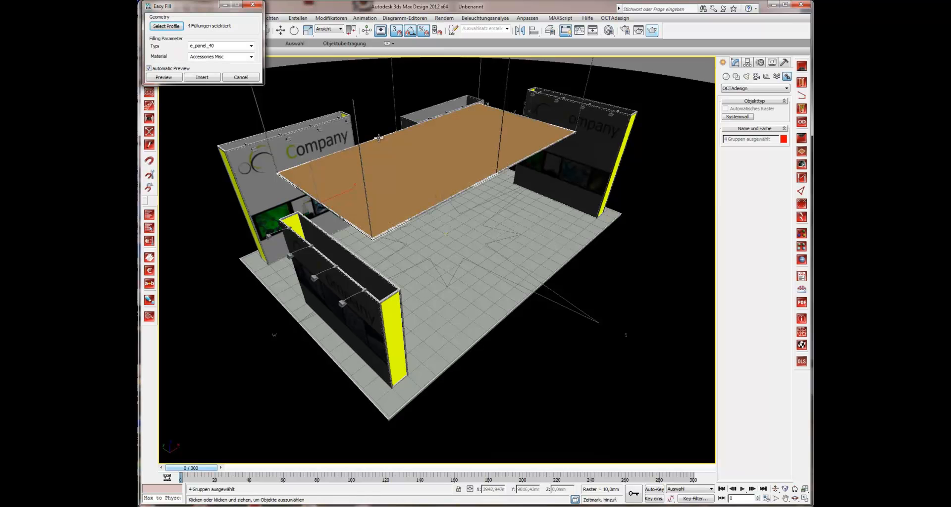
left_click(252, 57)
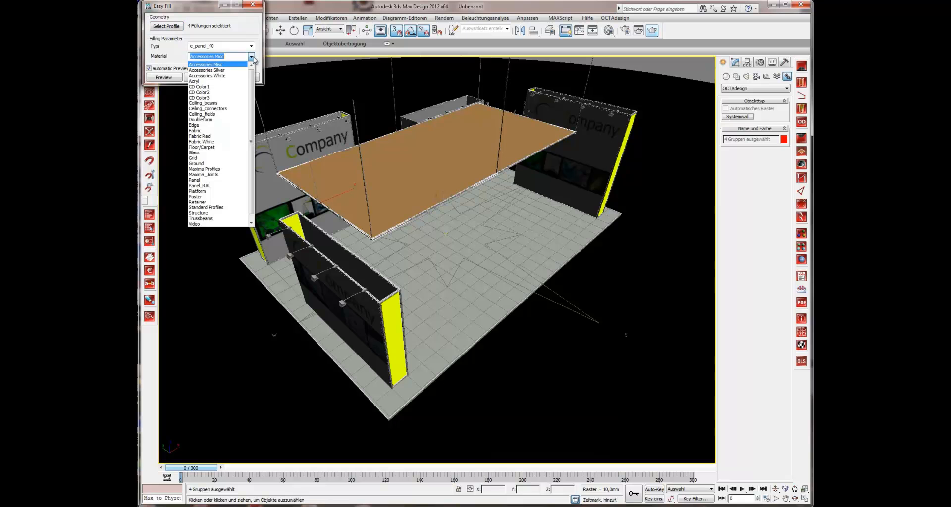
left_click(210, 92)
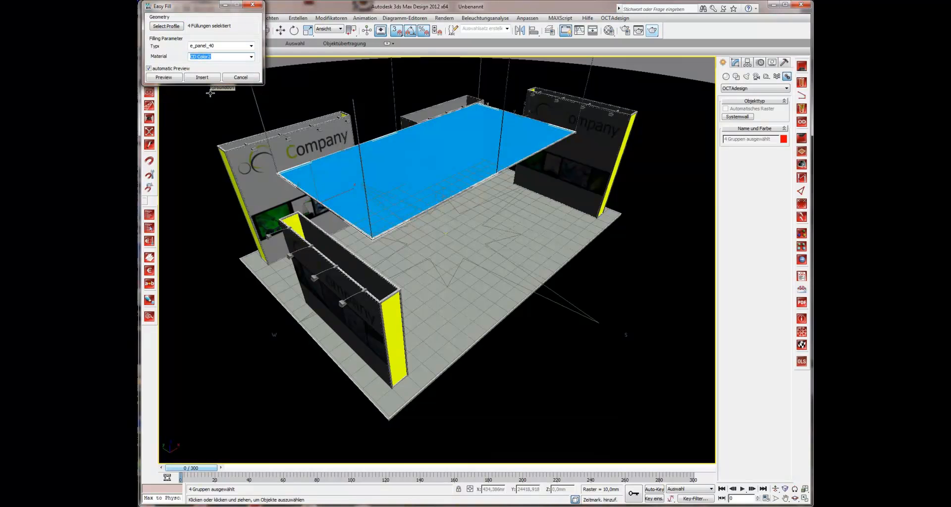
left_click(198, 78)
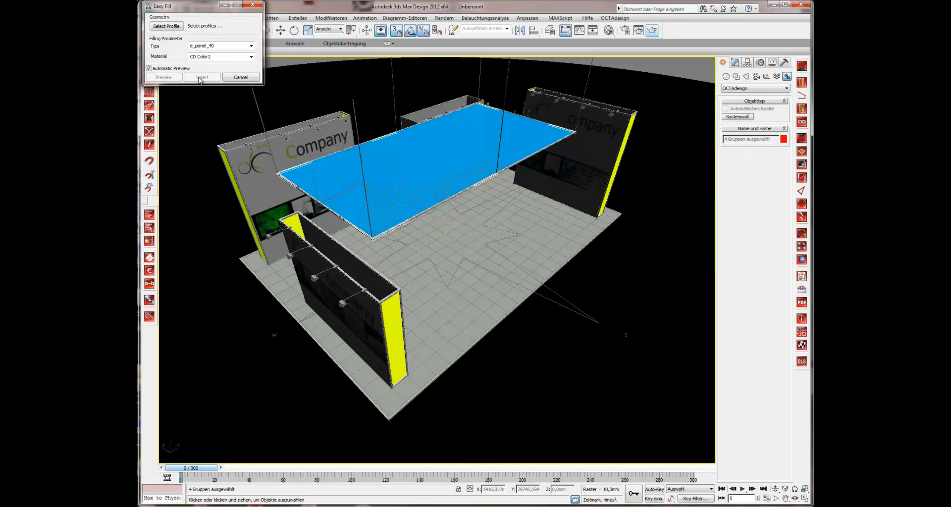
Close Easy Fill and render the Animation01 camera view to examine the filled ceiling.
left_click(253, 5)
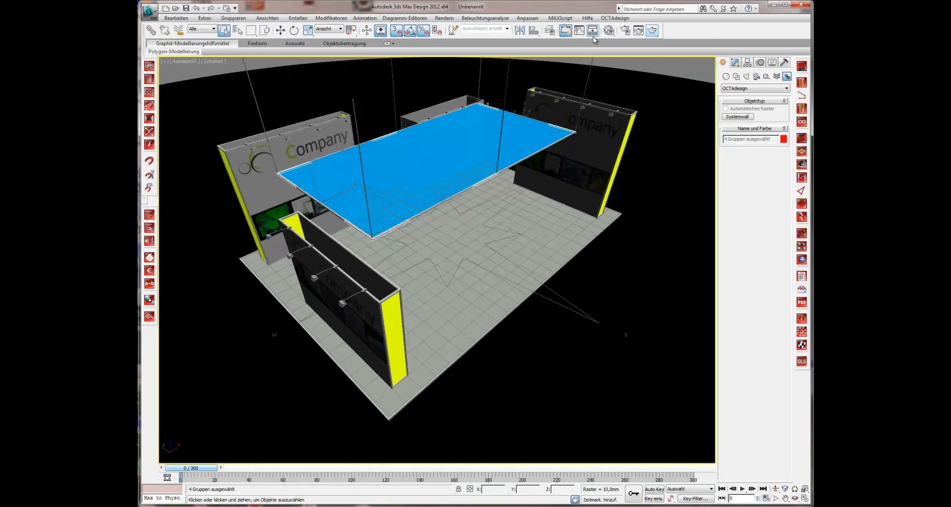
left_click(653, 31)
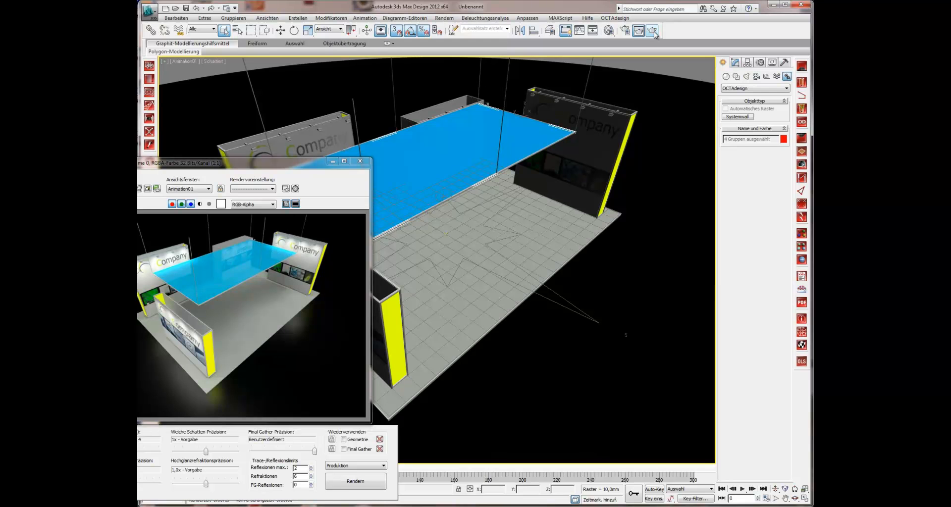
left_click(360, 161)
Add a 6_light cable 2 row with 3300 mm segments at height 2500 beneath the ceiling and render the Animation01 camera view.
left_click(802, 82)
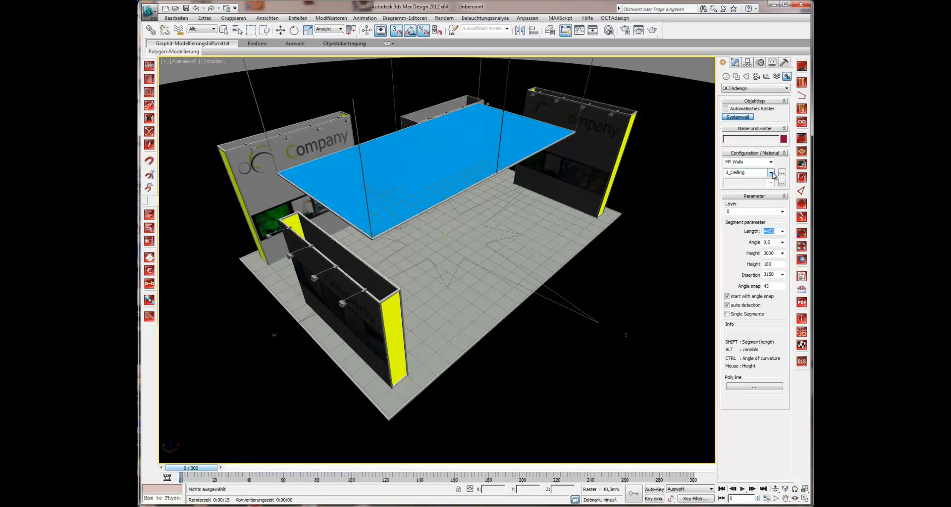
left_click(771, 172)
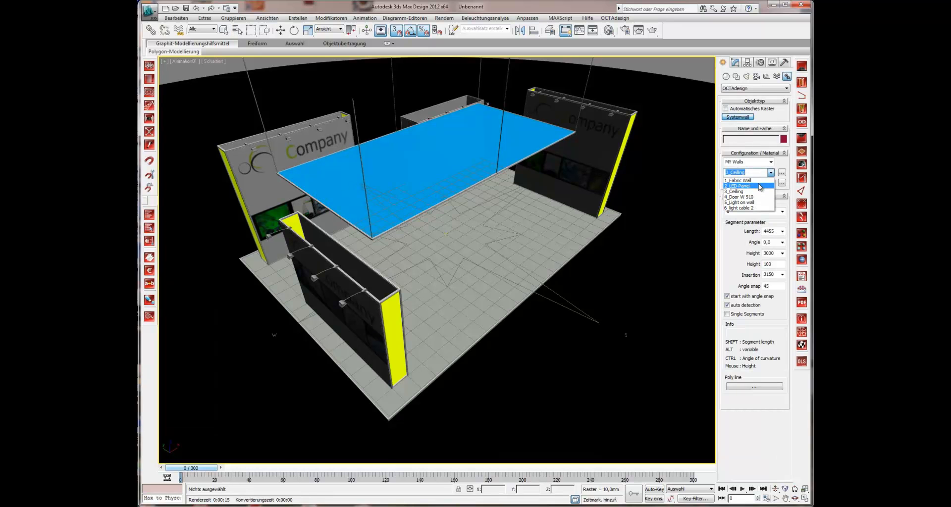
left_click(754, 208)
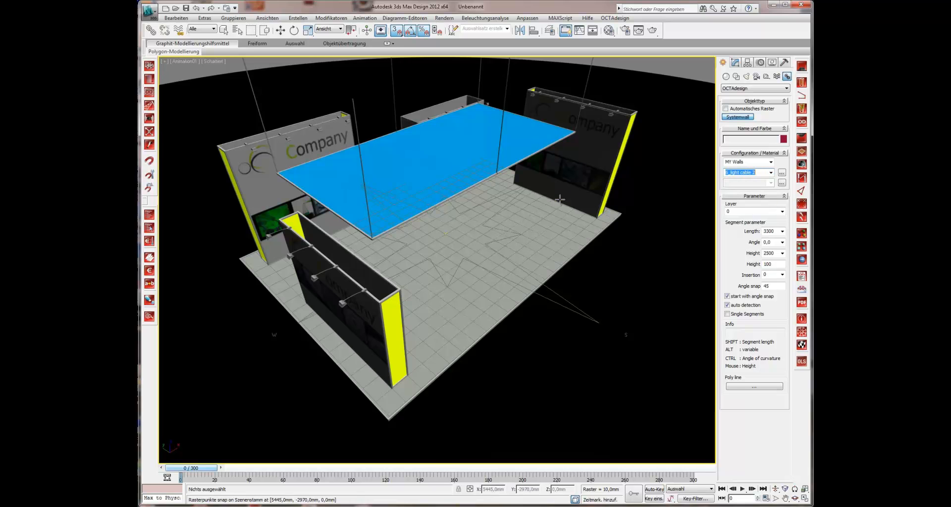
left_click(542, 195)
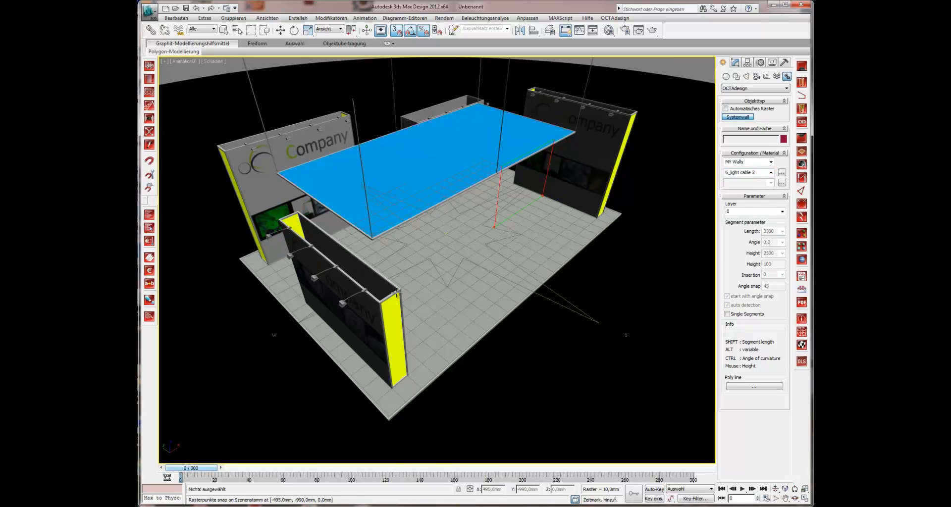
right_click(337, 330)
left_click(650, 34)
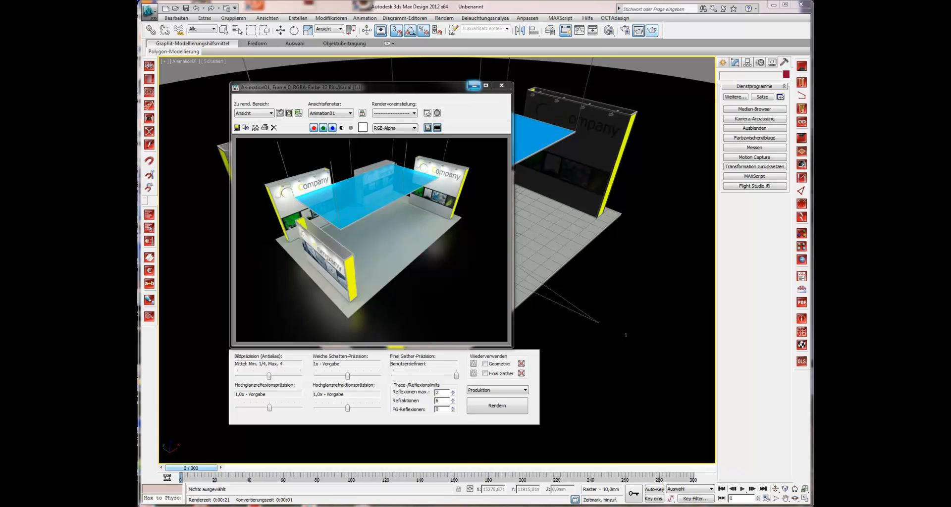
left_click(474, 86)
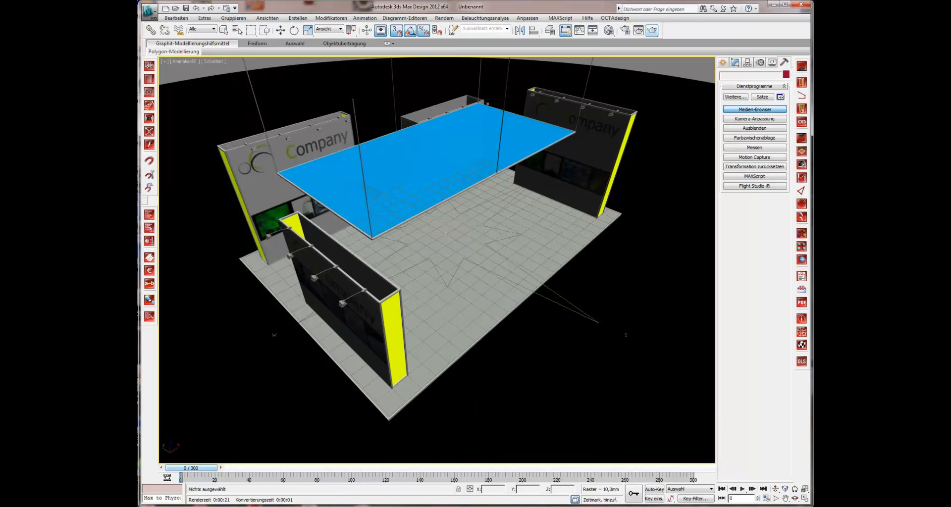
Open the media browser and look through the Furniture JMT folders for bar stools, chairs, chattels, desks, office furniture and seat groups.
left_click(754, 109)
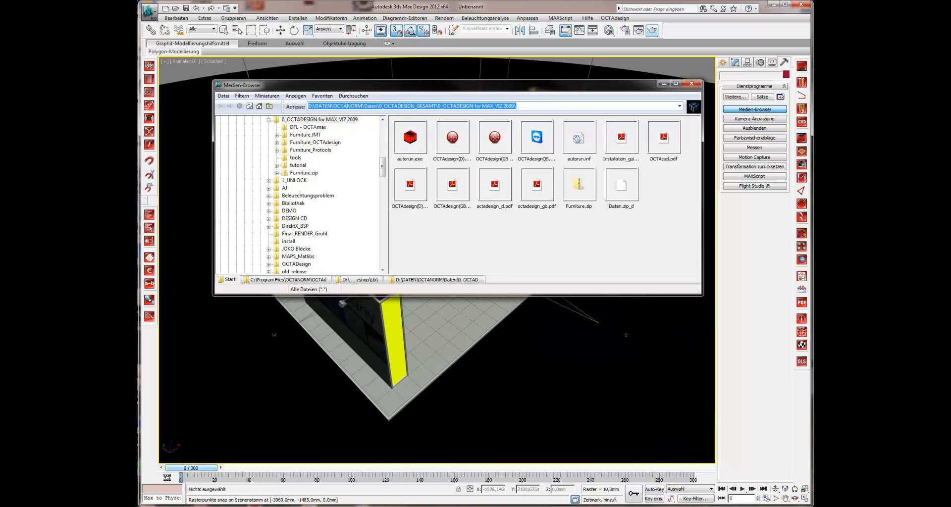
left_click(305, 135)
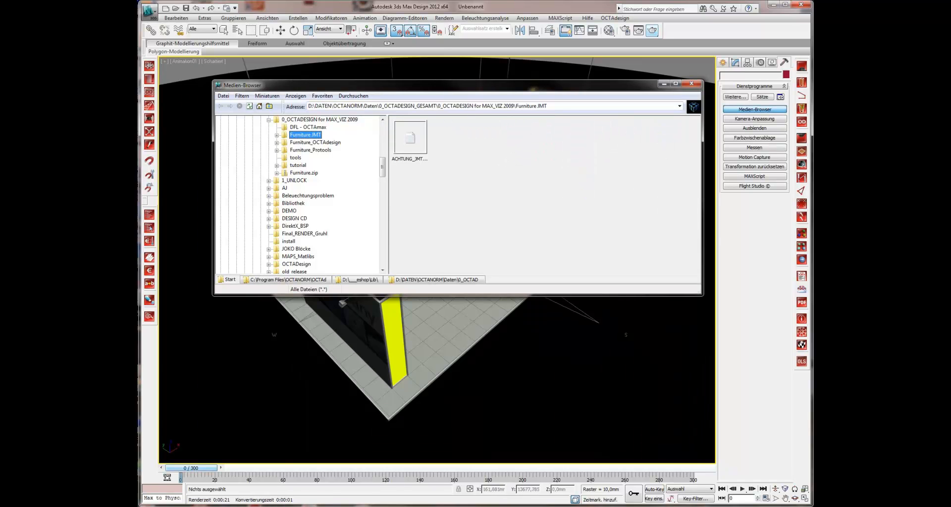
double_click(305, 135)
left_click(308, 142)
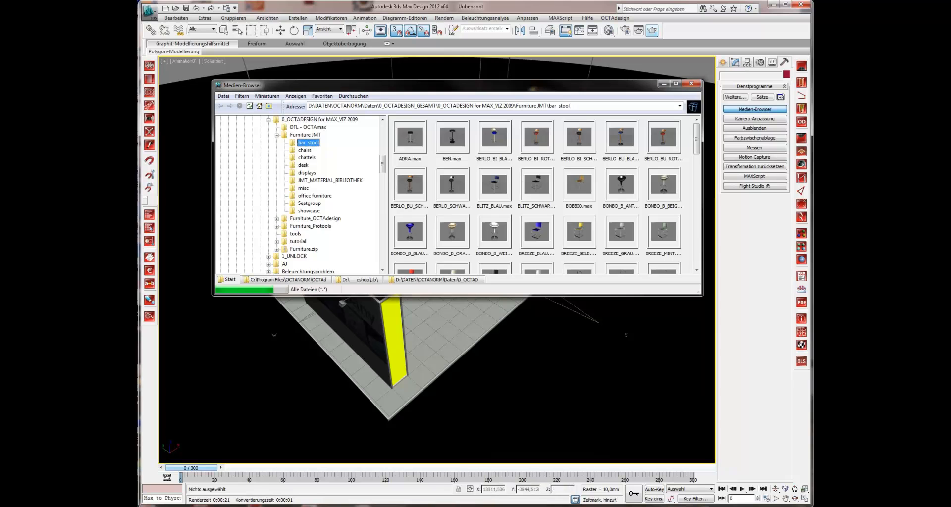
scroll(664, 204, "down", 10)
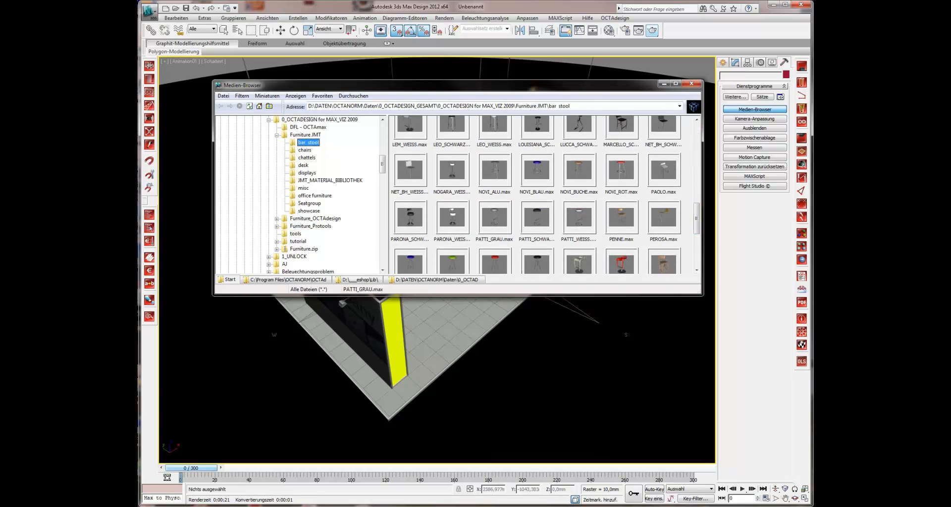
left_click(304, 150)
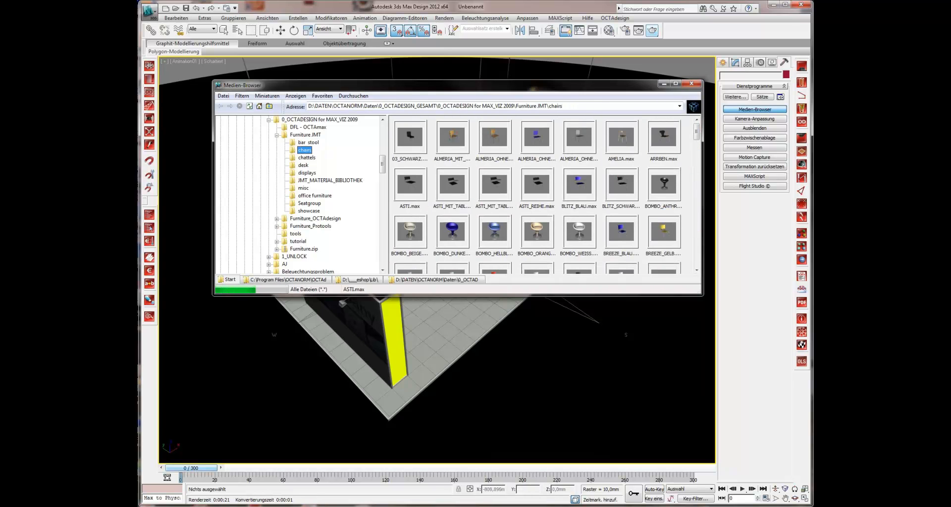
left_click(306, 157)
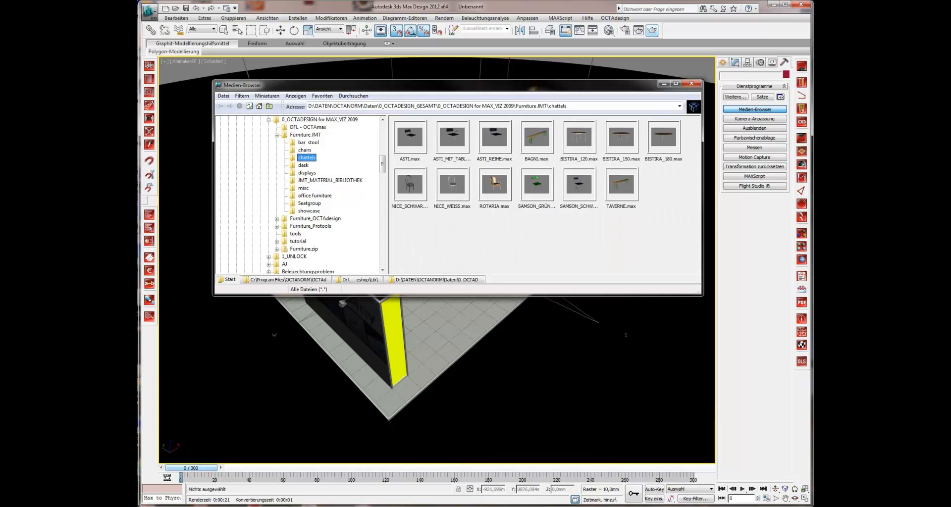
left_click(303, 165)
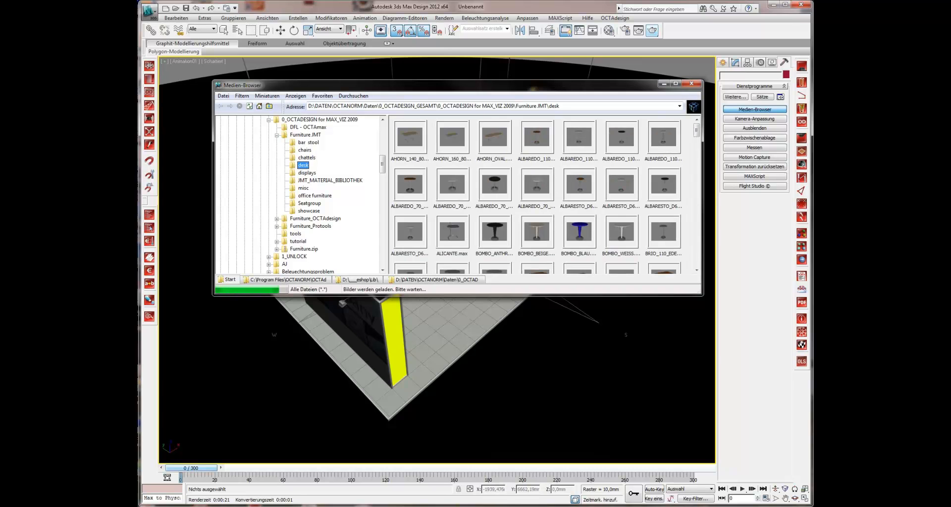
left_click(315, 196)
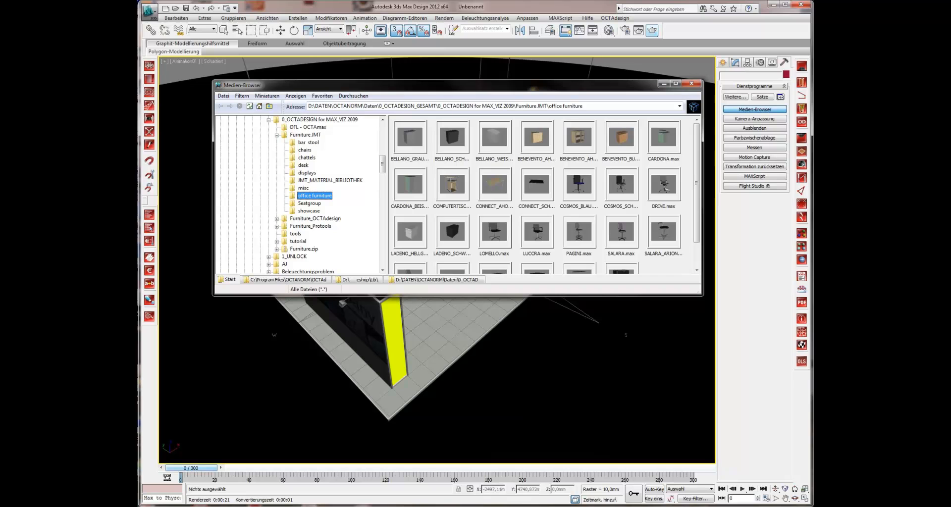
left_click(310, 203)
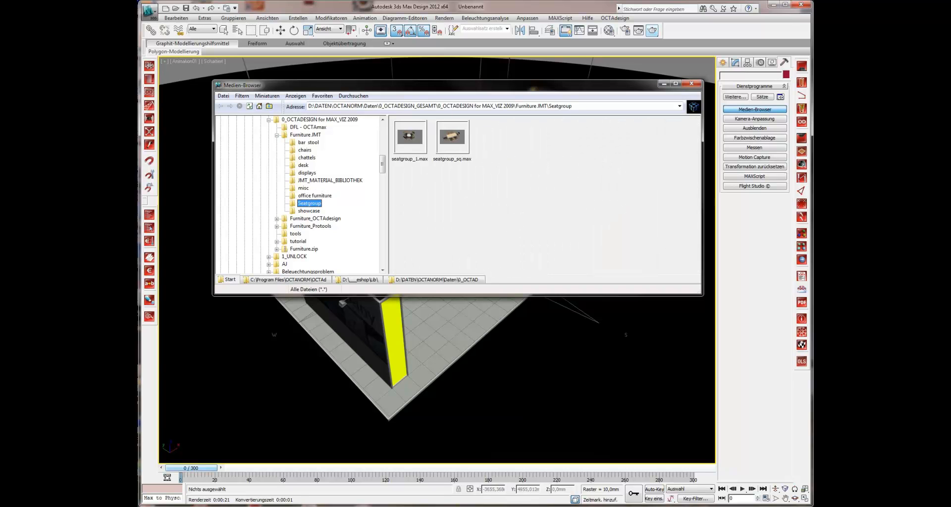
Look through the Furniture_OCTAdesign library subfolders, such as Barhocks, Display and Sideboard, for stand furniture.
left_click(315, 219)
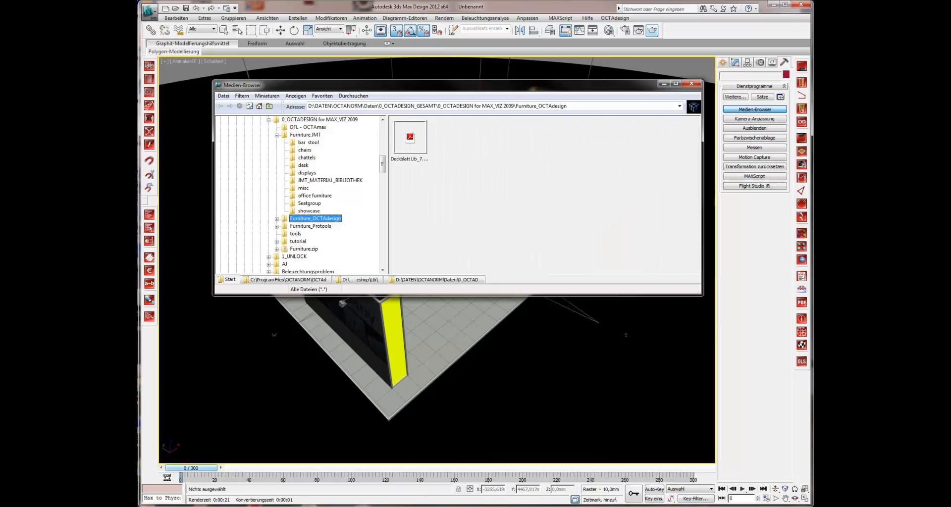
double_click(315, 218)
left_click(308, 135)
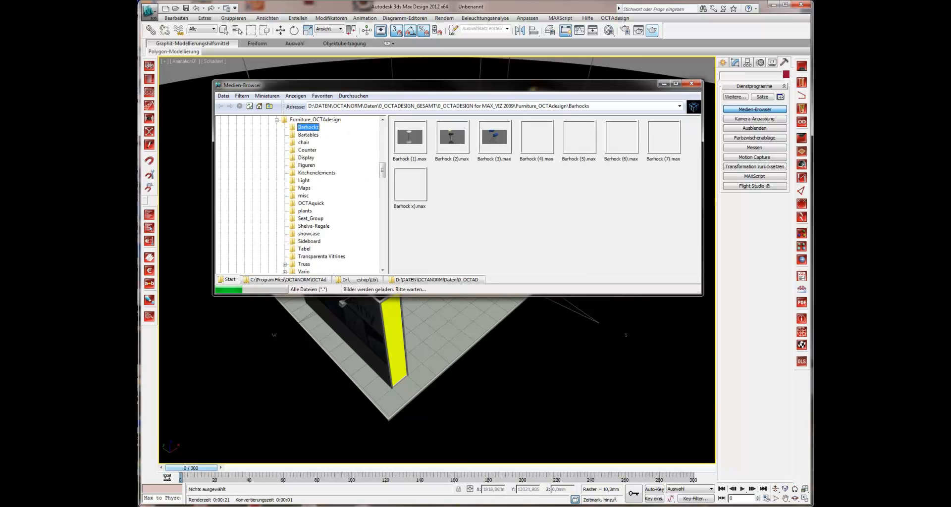
left_click(306, 157)
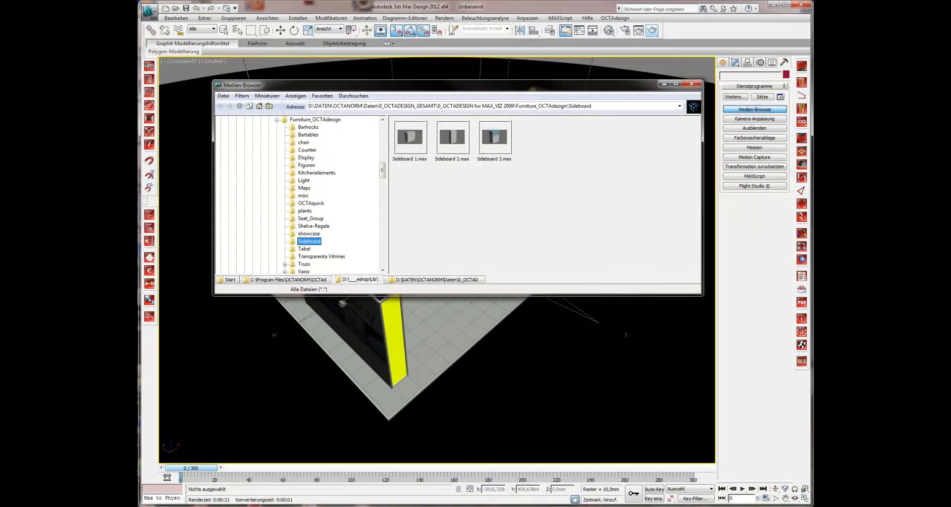
Merge counter1.max from the D:\__eshop\Lib folder into the scene and place the counter near the open front edge of the platform.
left_click(360, 280)
left_click_drag(346, 86, 325, 385)
left_click_drag(389, 436, 510, 270)
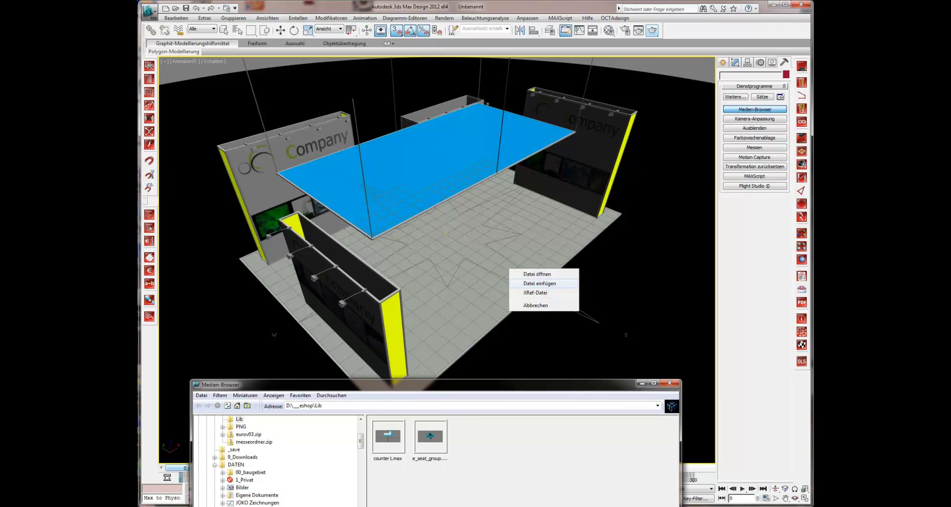
left_click(540, 283)
left_click(493, 265)
left_click(440, 288)
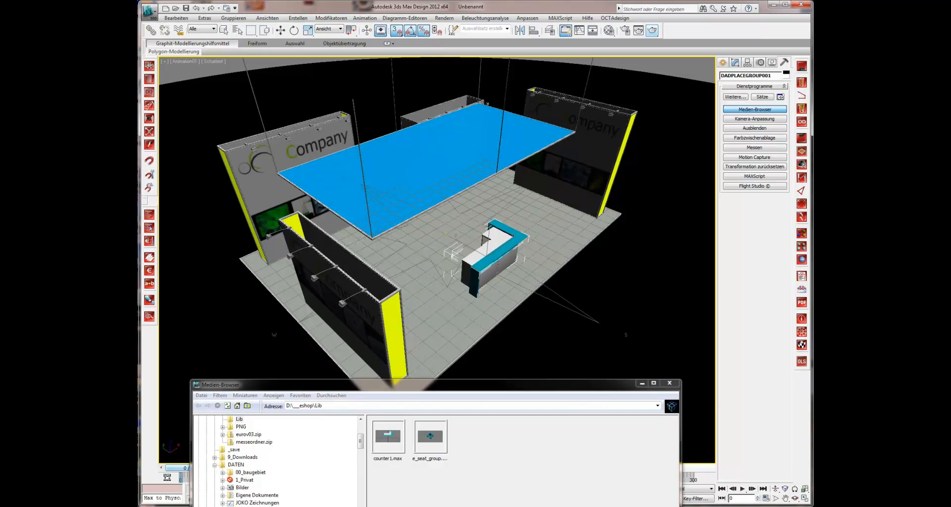
left_click(527, 295)
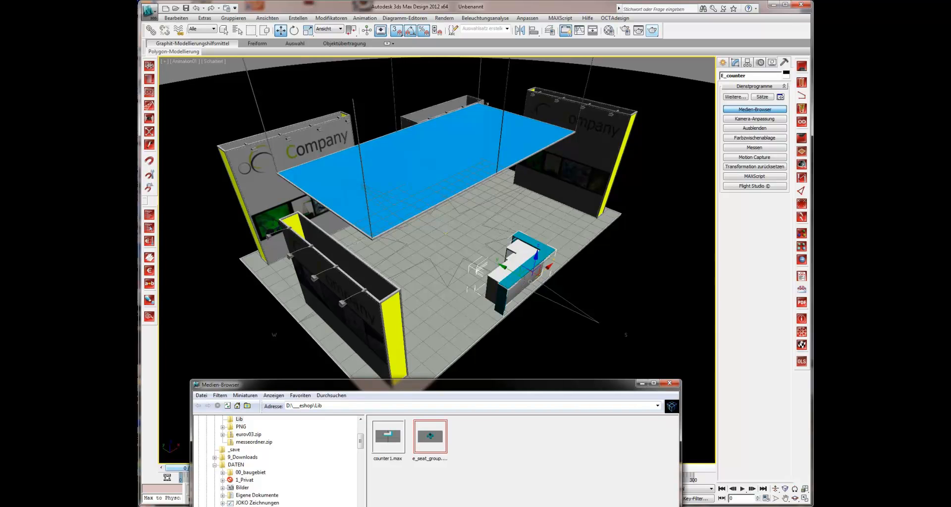
Merge the e_seat_group file from the library onto the floor behind the counter, and minimize the media browser.
left_click_drag(430, 436, 506, 258)
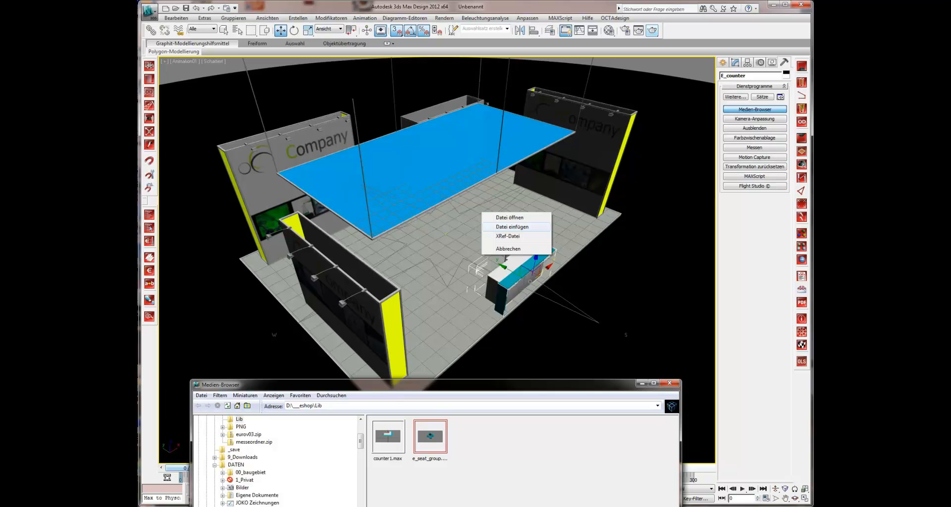
left_click(512, 227)
left_click(498, 214)
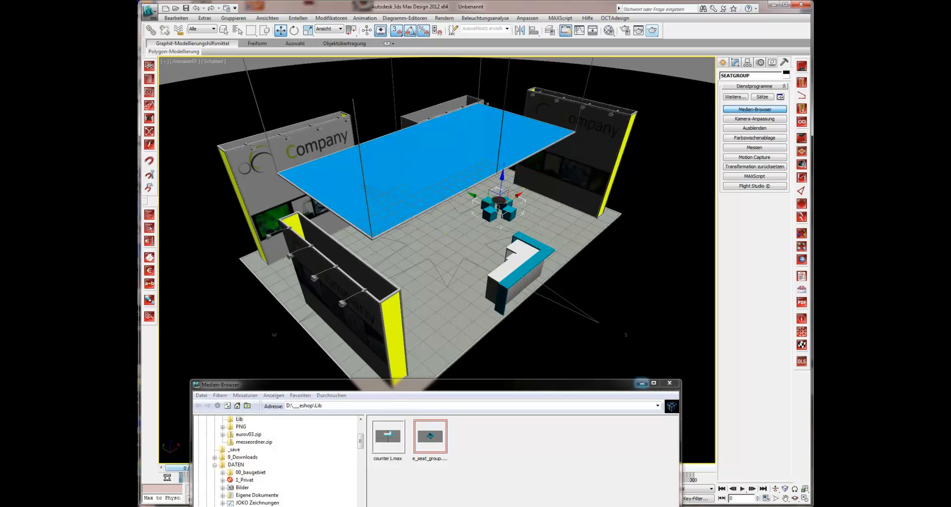
left_click(642, 383)
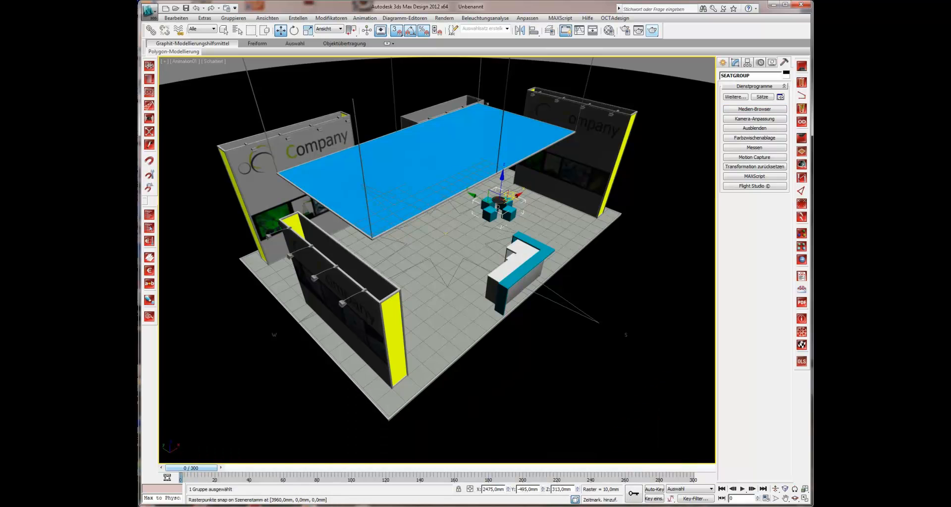
Clone the seat group twice as instances, spreading the copies across the floor beneath and in front of the ceiling.
left_click_drag(497, 211, 404, 265, "shift")
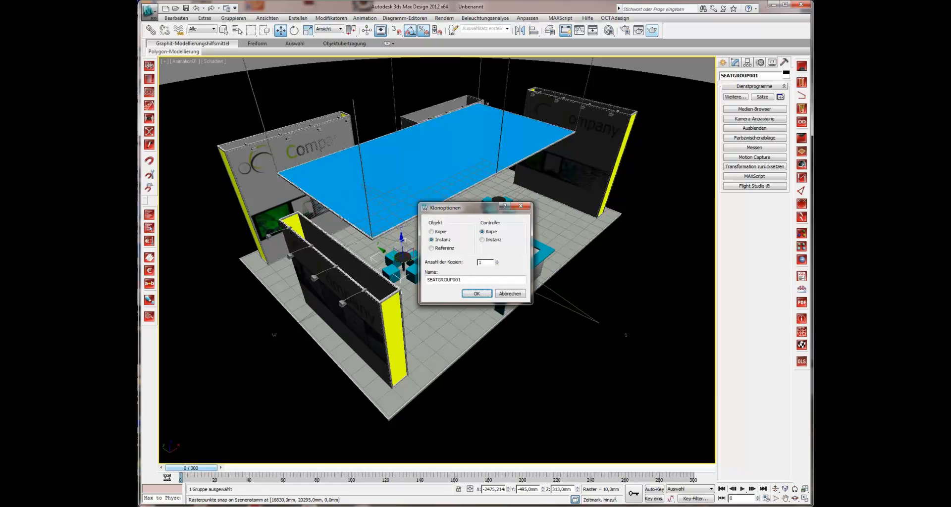
left_click(477, 295)
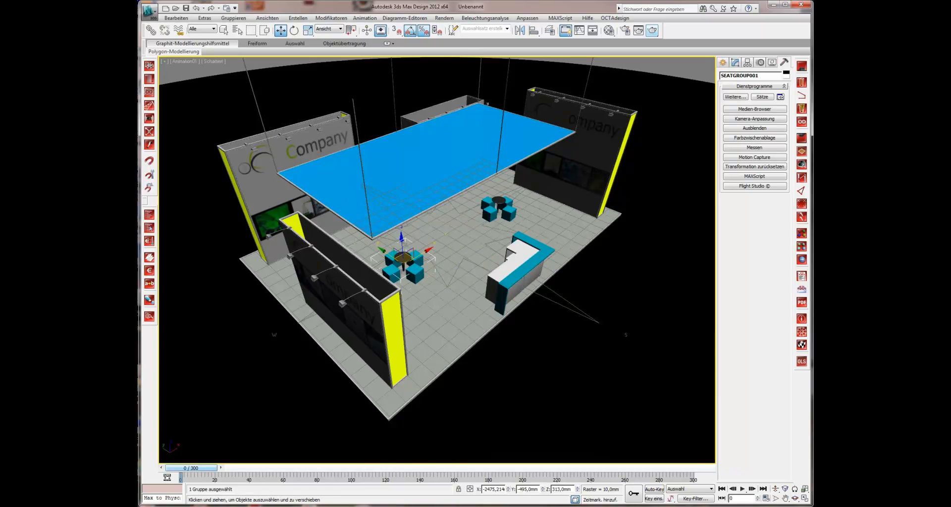
mouse_move(402, 255)
left_mouse_down()
mouse_move(431, 216)
mouse_move(382, 243)
mouse_move(410, 258)
mouse_move(456, 218)
left_mouse_up()
left_click(477, 294)
Draw a 1_Fabric Wall segment 2000 mm high and 1485 mm long directly behind the counter, snapped to the grid.
left_click(795, 498)
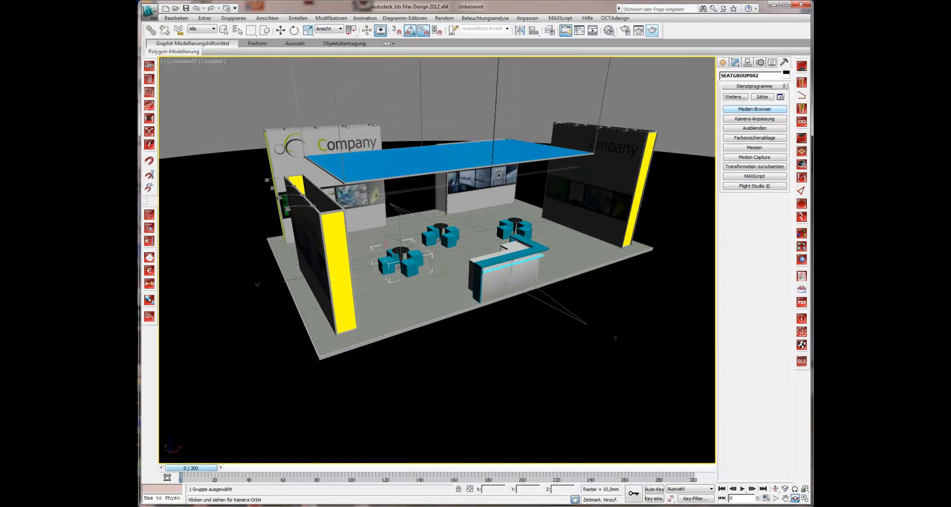
left_click_drag(436, 247, 436, 273)
left_click(801, 95)
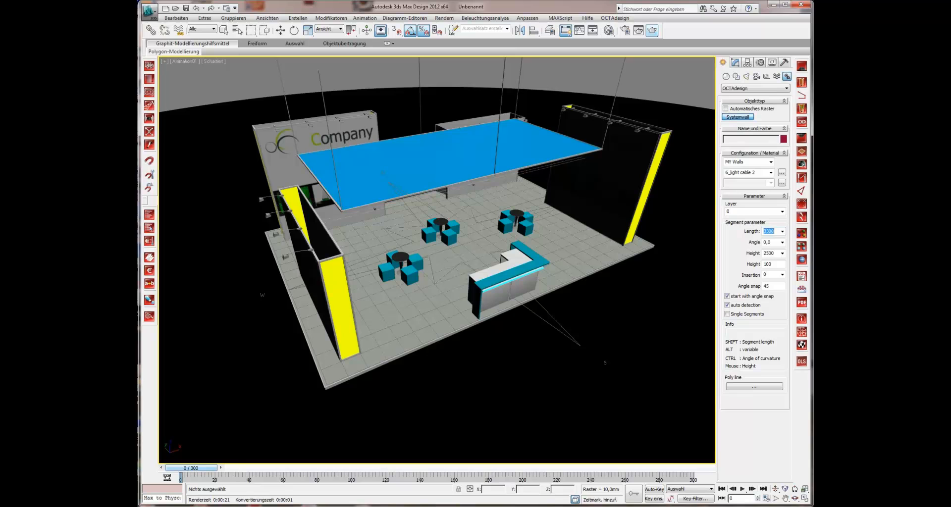
left_click(771, 172)
left_click(743, 180)
left_click(782, 253)
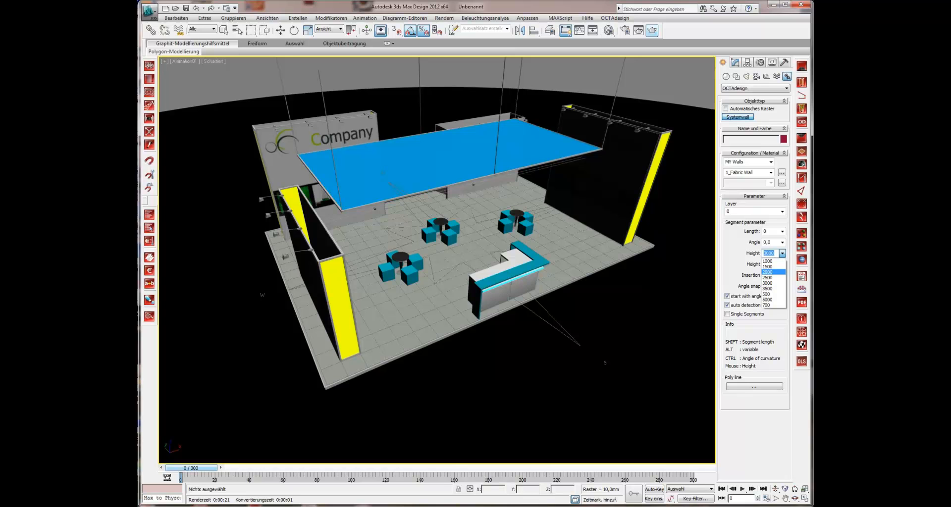
left_click(772, 271)
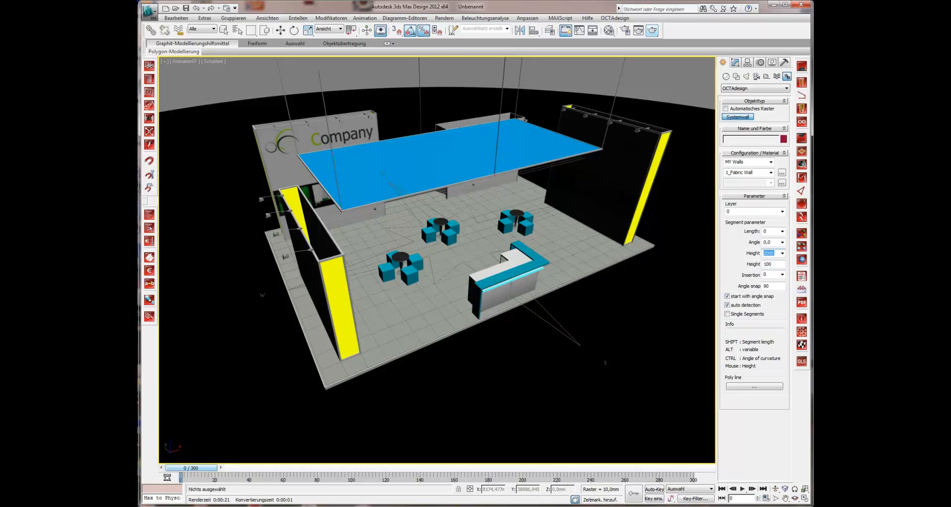
key("s")
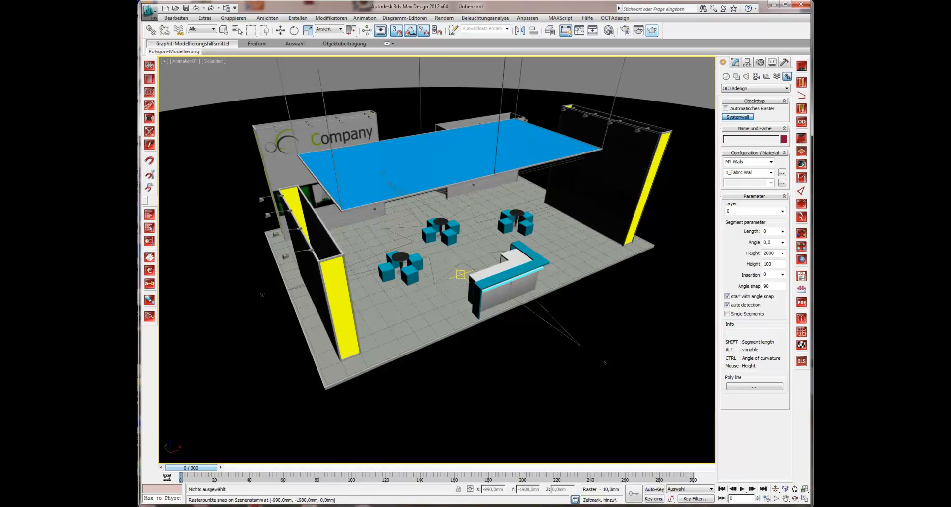
left_click(448, 278)
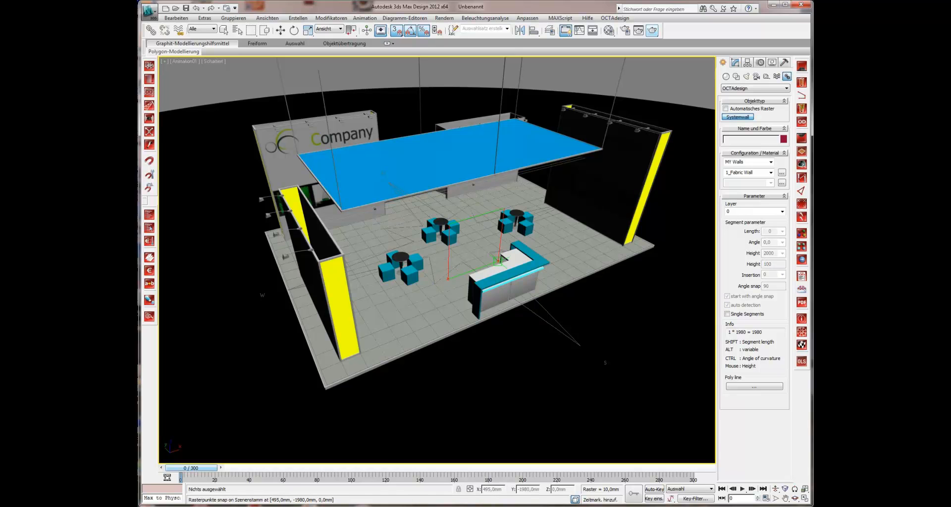
left_click(498, 260)
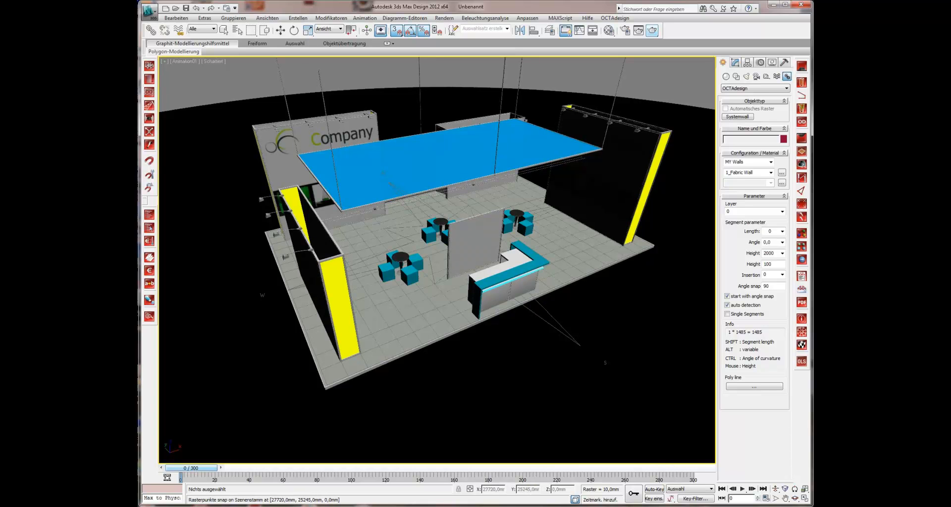
left_click(223, 30)
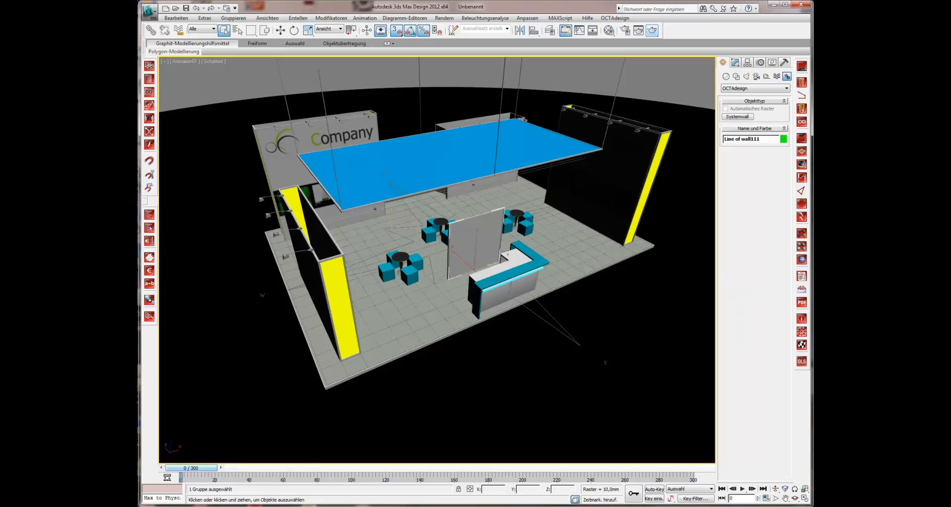
Use the Poster Assistant to map Euro_PIC_2m25m.JPG onto the front and rear sides of the wall behind the counter.
left_click(802, 164)
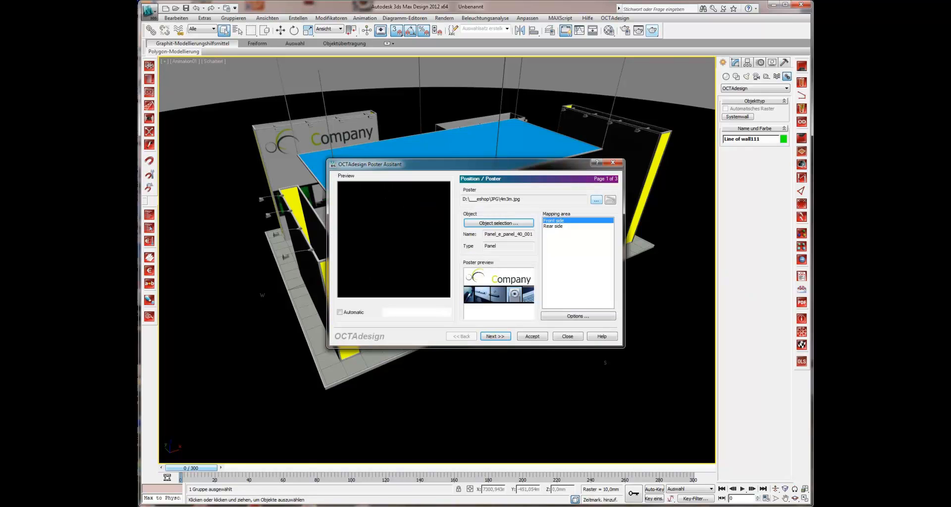
left_click(597, 200)
left_click(682, 241)
key("Return")
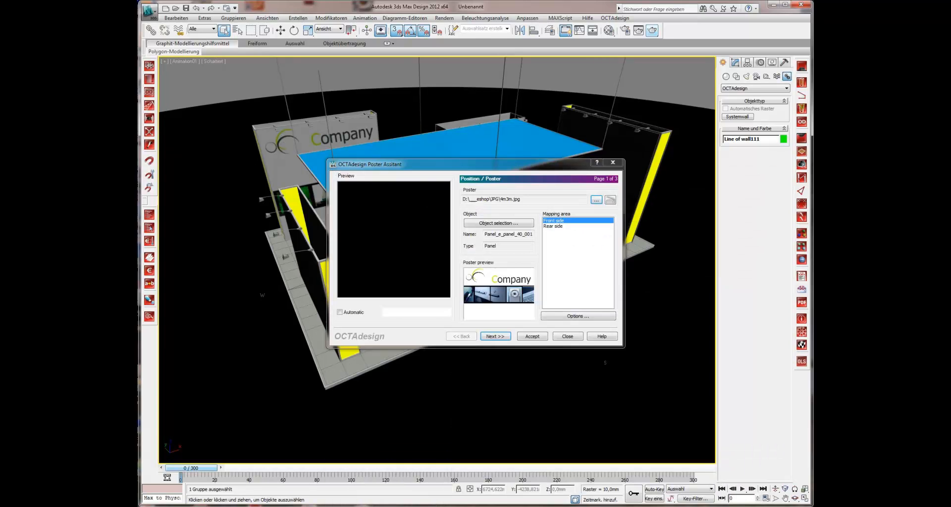
left_click_drag(446, 164, 265, 111)
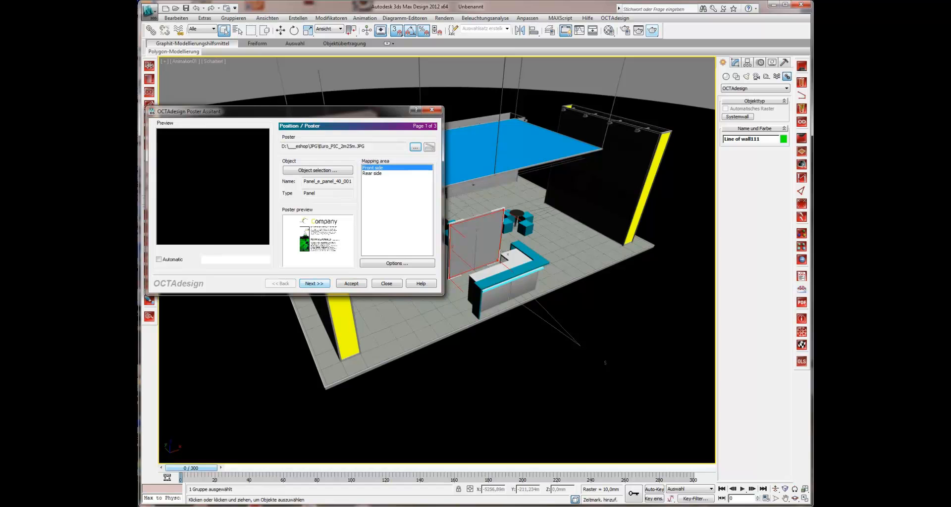
key("Return")
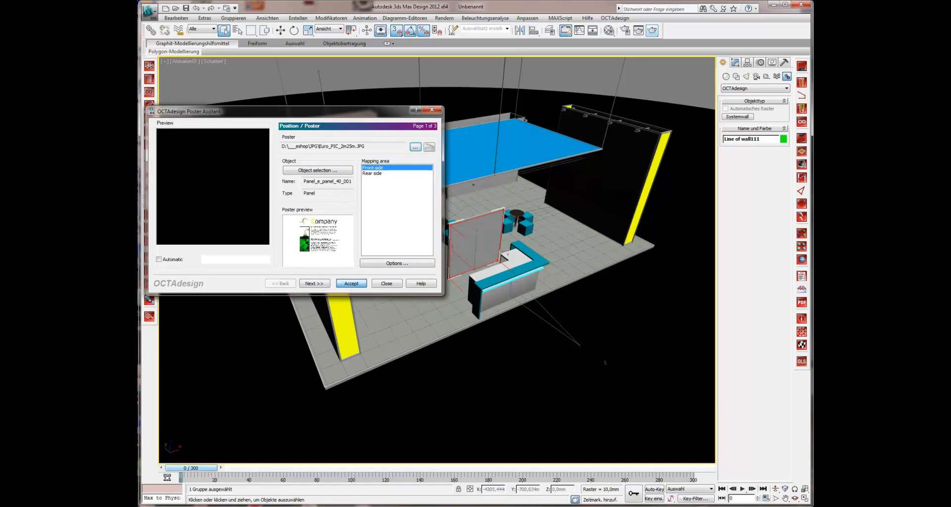
left_click(373, 174)
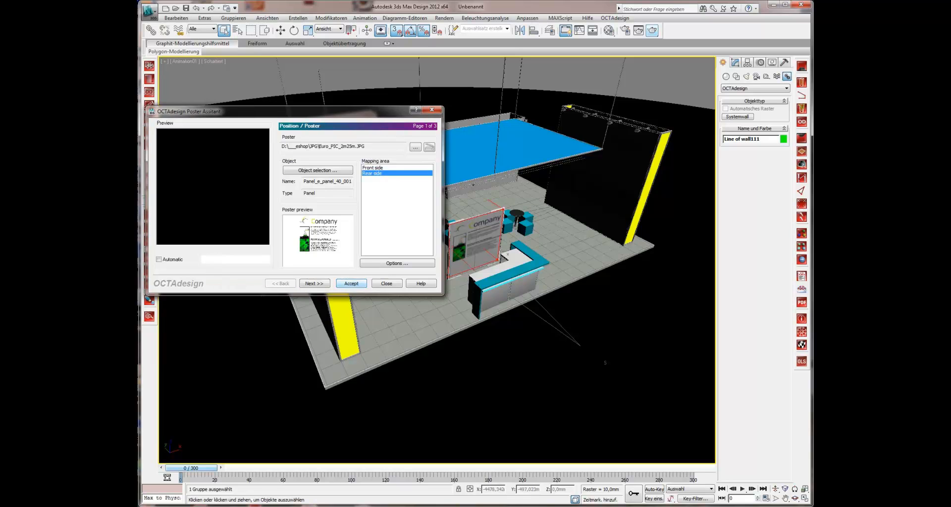
key("Escape")
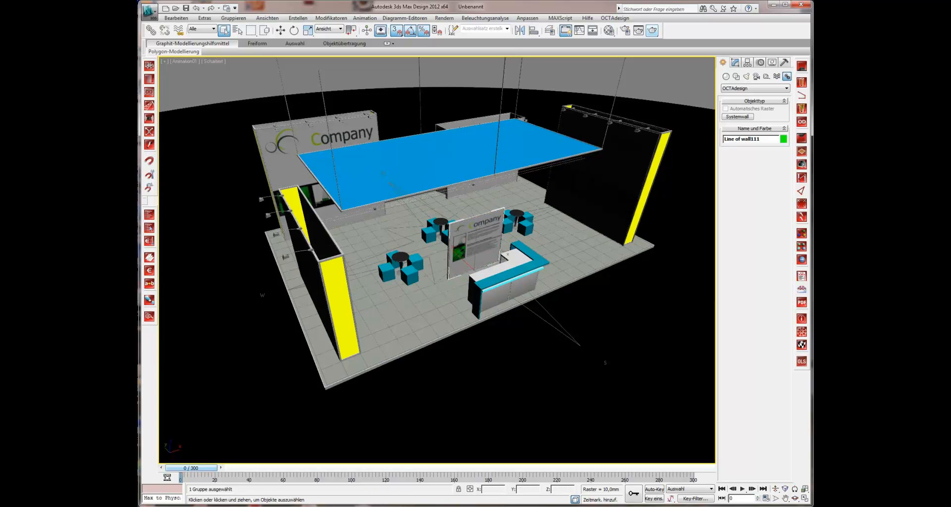
Orbit and dolly the Animation01 camera to a lower, closer view of the furnished stand and render it.
left_click(795, 498)
left_click_drag(436, 257, 403, 238)
left_click(776, 489)
left_click_drag(436, 278, 436, 205)
key("shift+q")
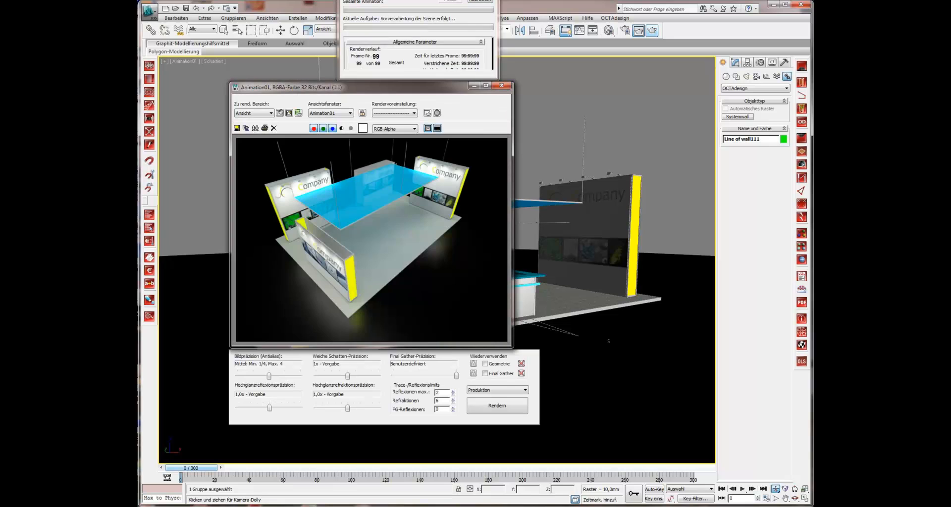